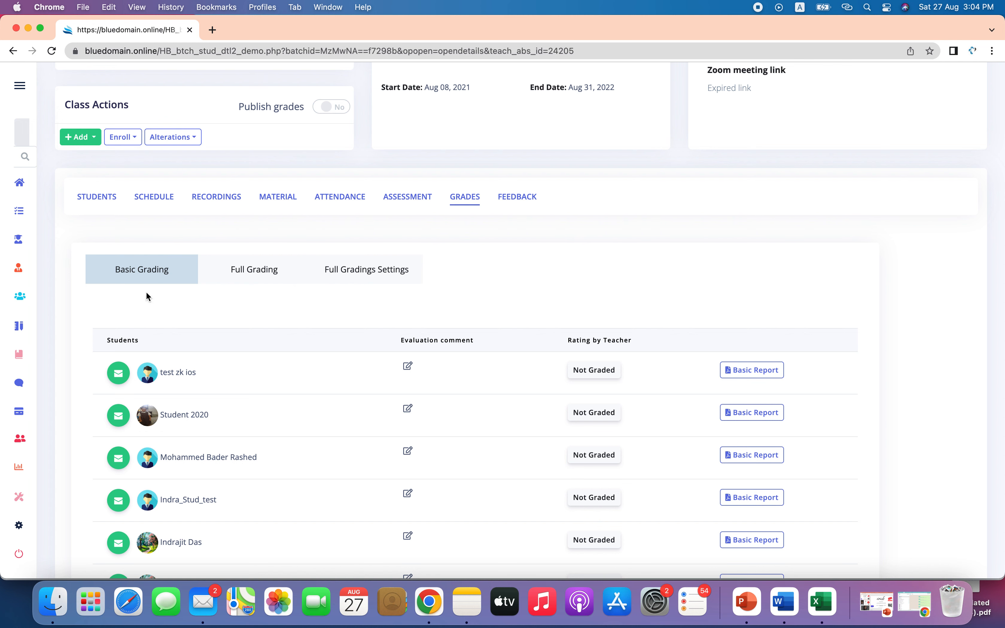
- Compare the class's Full Grading gradebook with its Basic Grading student list
click(252, 268)
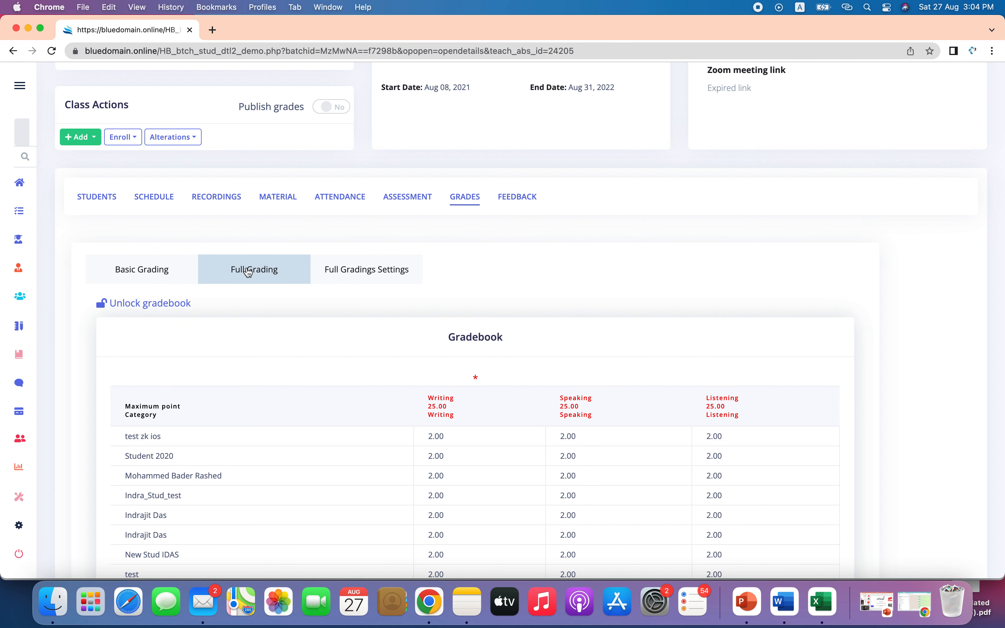
click(168, 273)
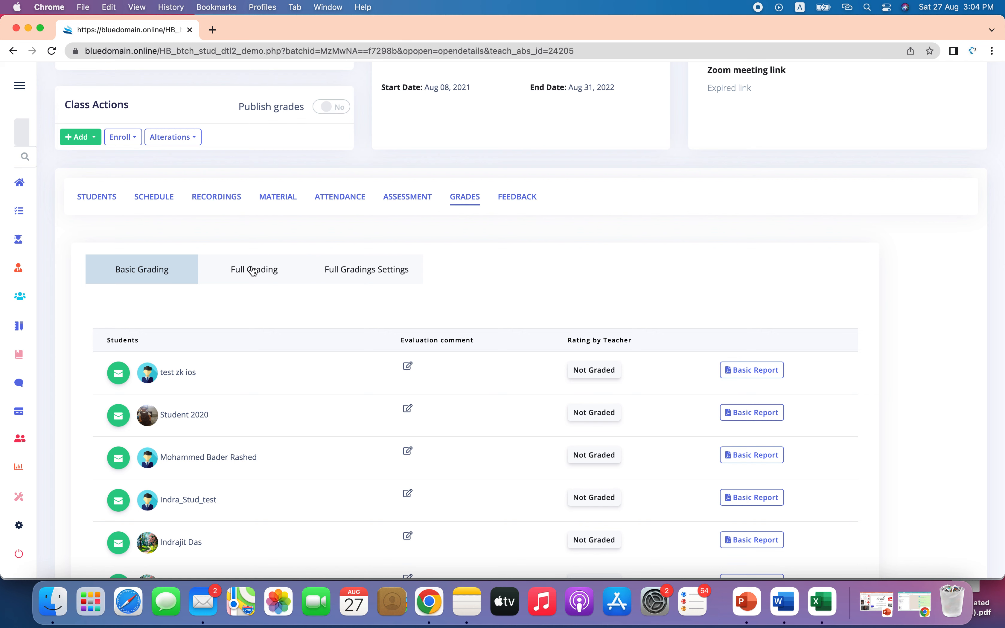
click(253, 271)
click(166, 276)
- View the evaluation comment form for the first student under Basic Grading and close it without a comment
scroll(191, 314, down, 3)
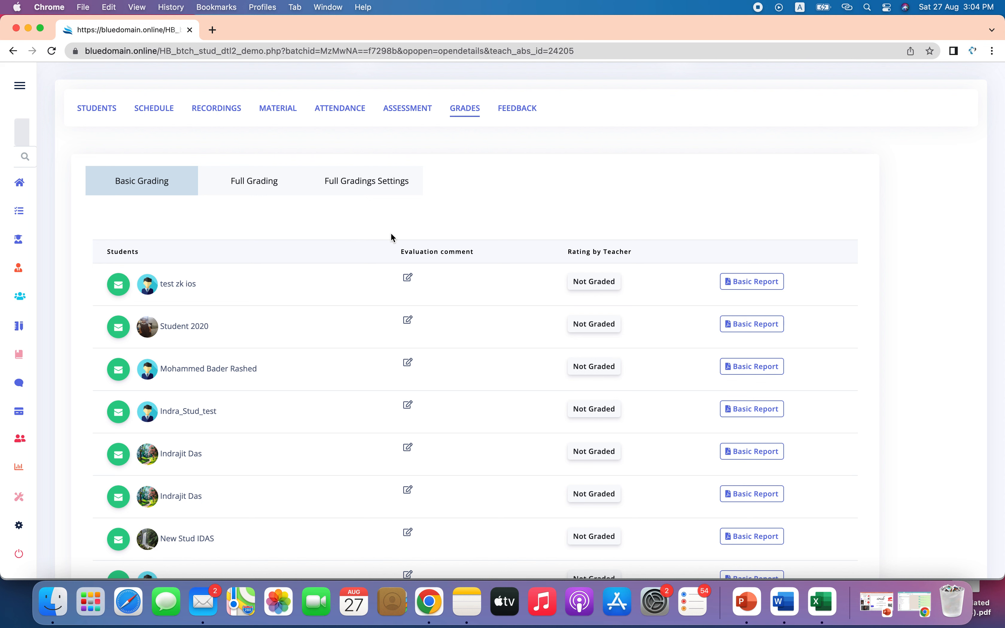
click(408, 277)
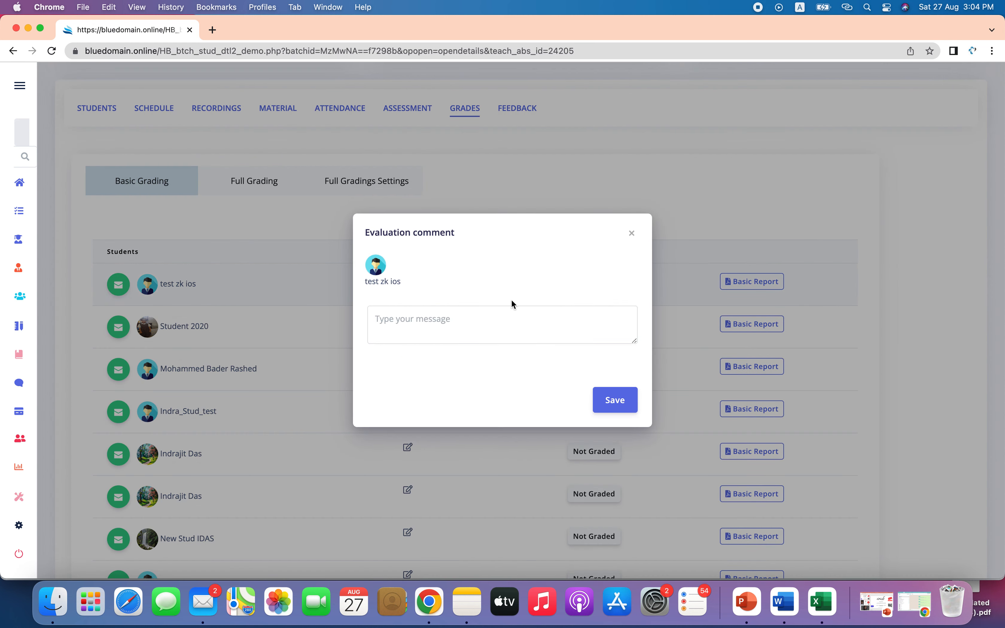
click(632, 233)
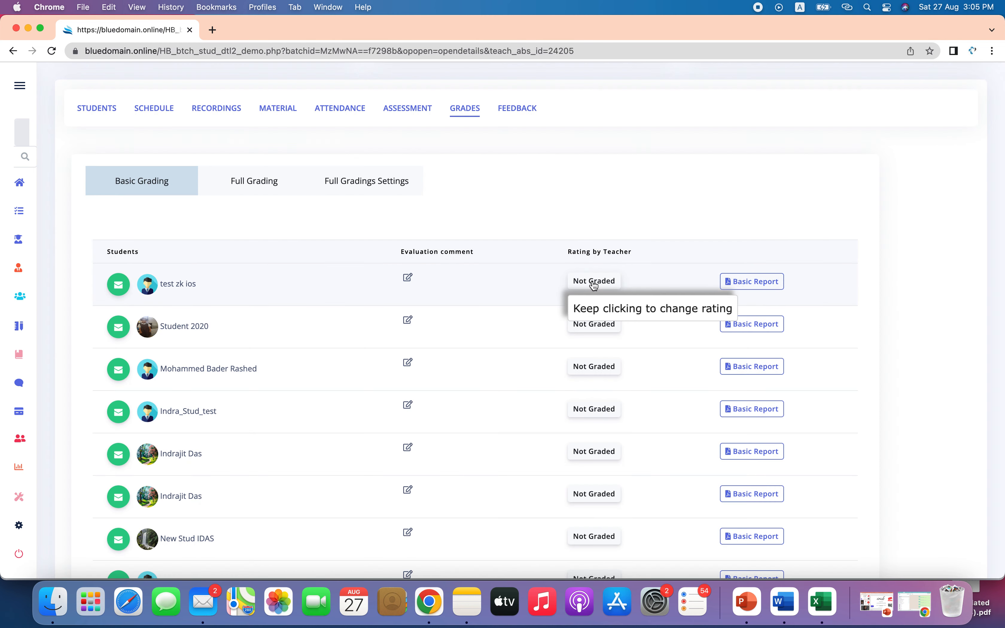
- Set the first student's teacher rating to Borderline Pass
click(594, 283)
click(594, 282)
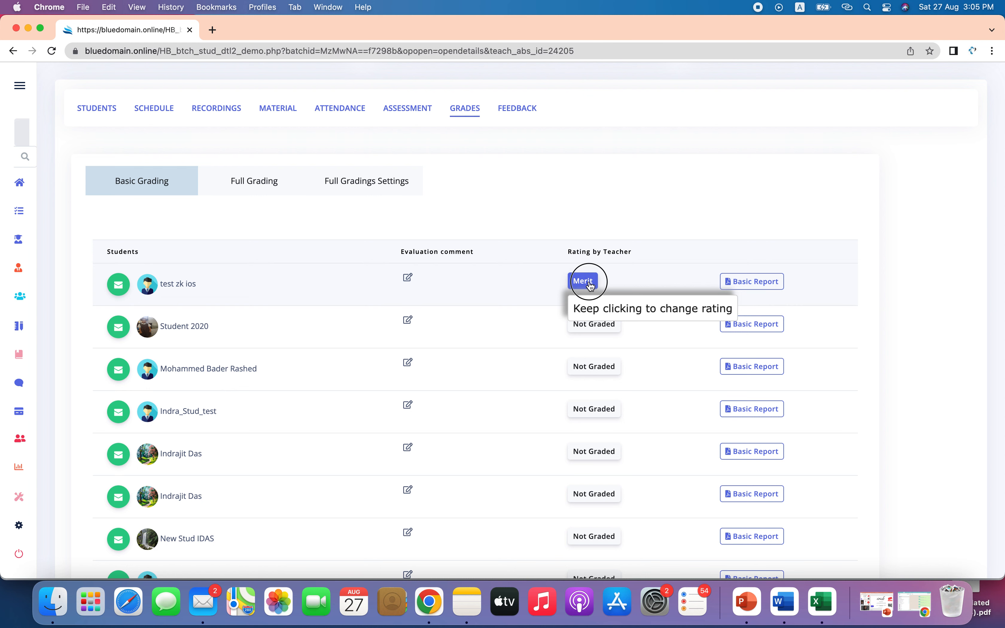
click(594, 286)
click(591, 286)
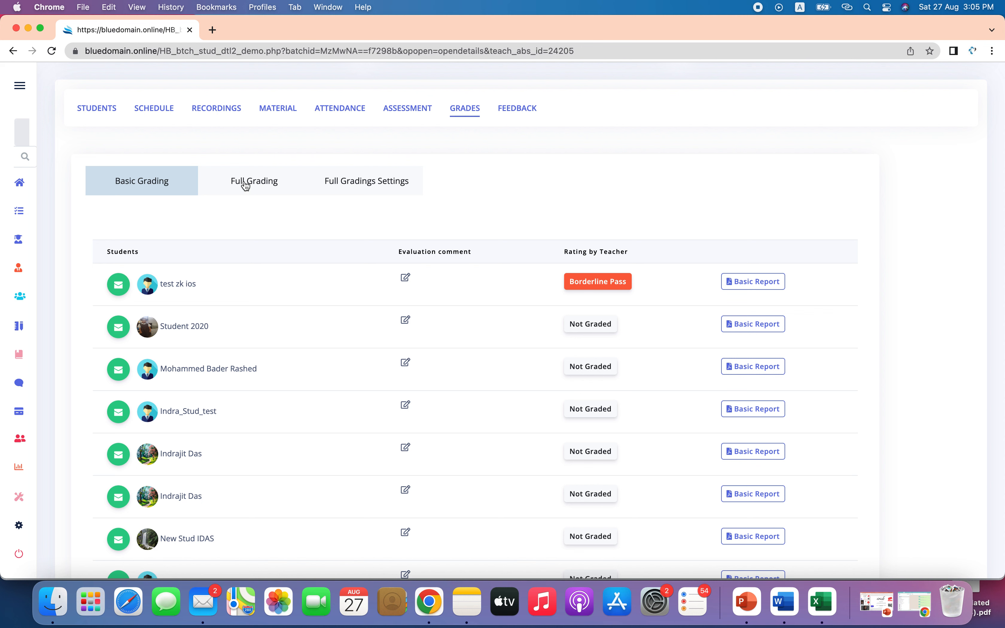
- In the full grading settings, add a parent gradable category Reading with a weight of 25 and the SUM formula
click(367, 185)
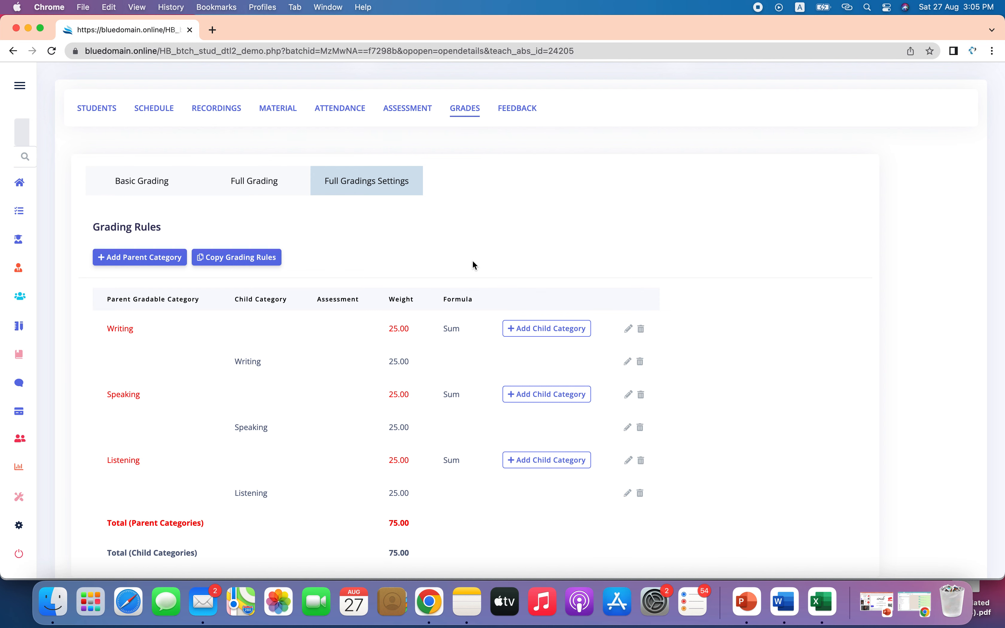
scroll(473, 261, down, 2)
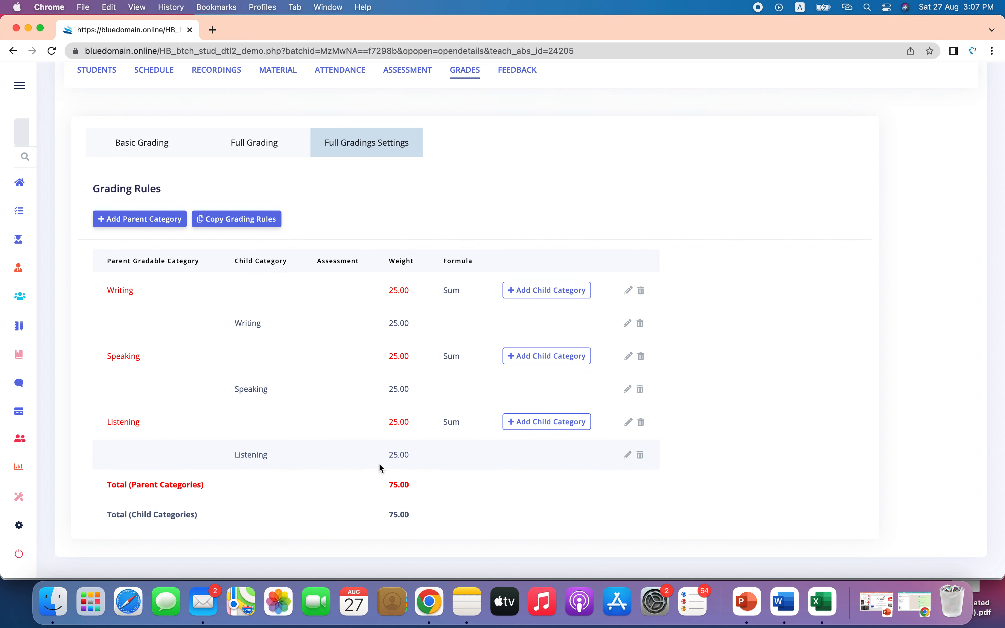
click(148, 220)
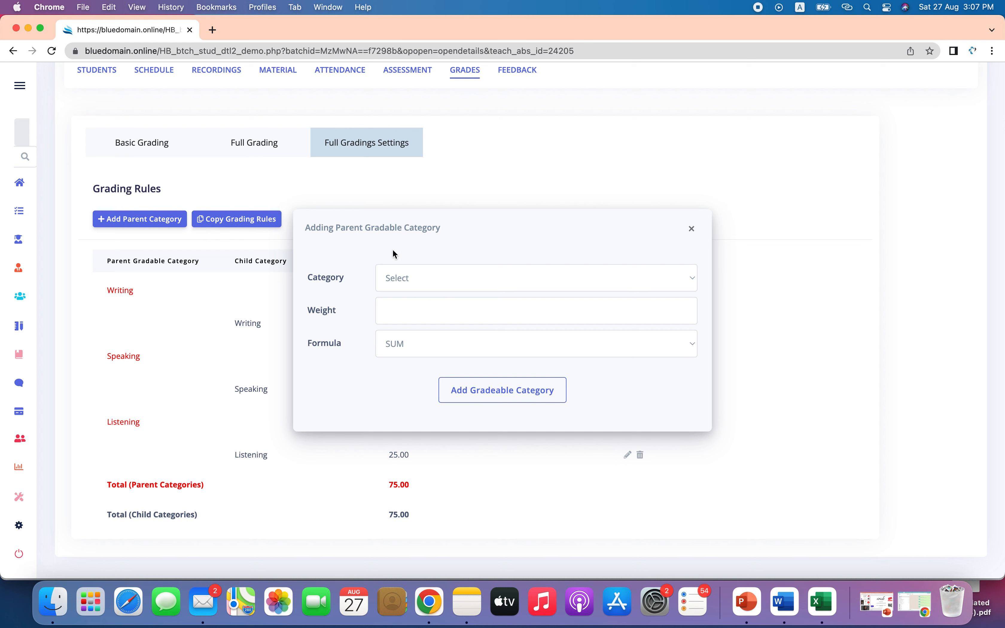
click(424, 279)
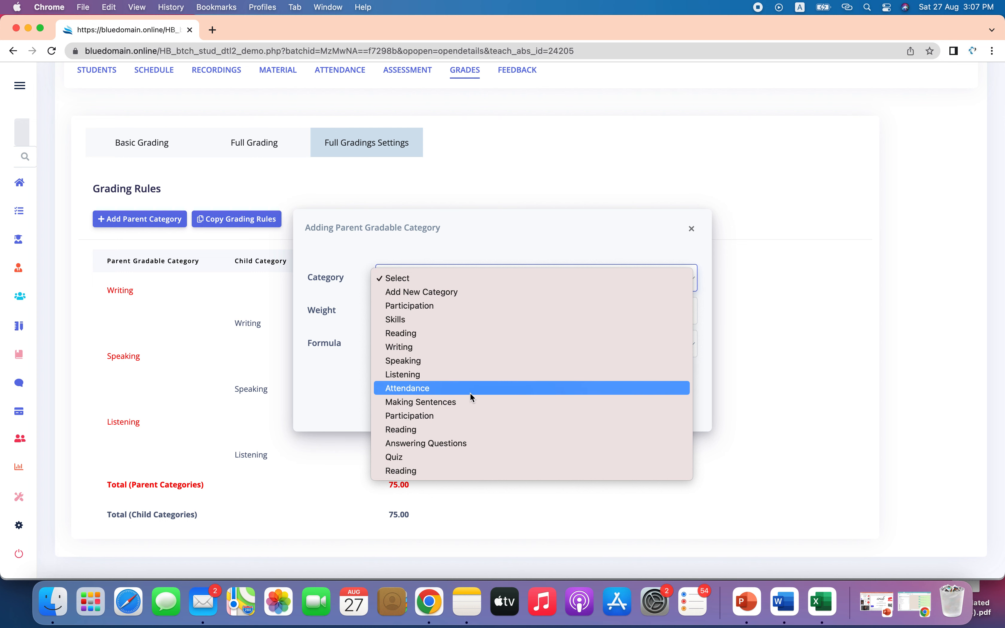
click(466, 431)
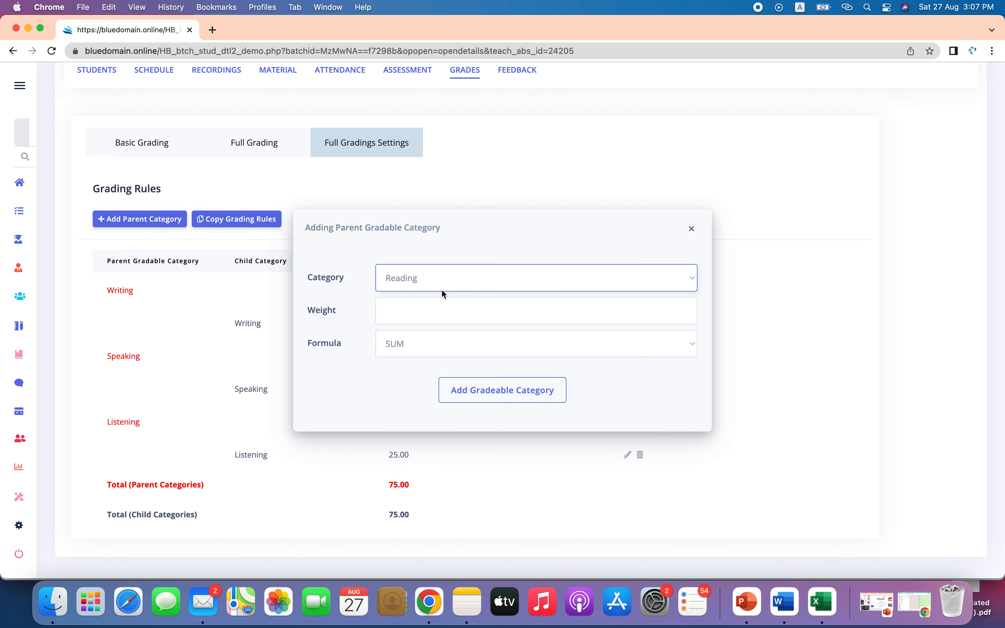
click(440, 281)
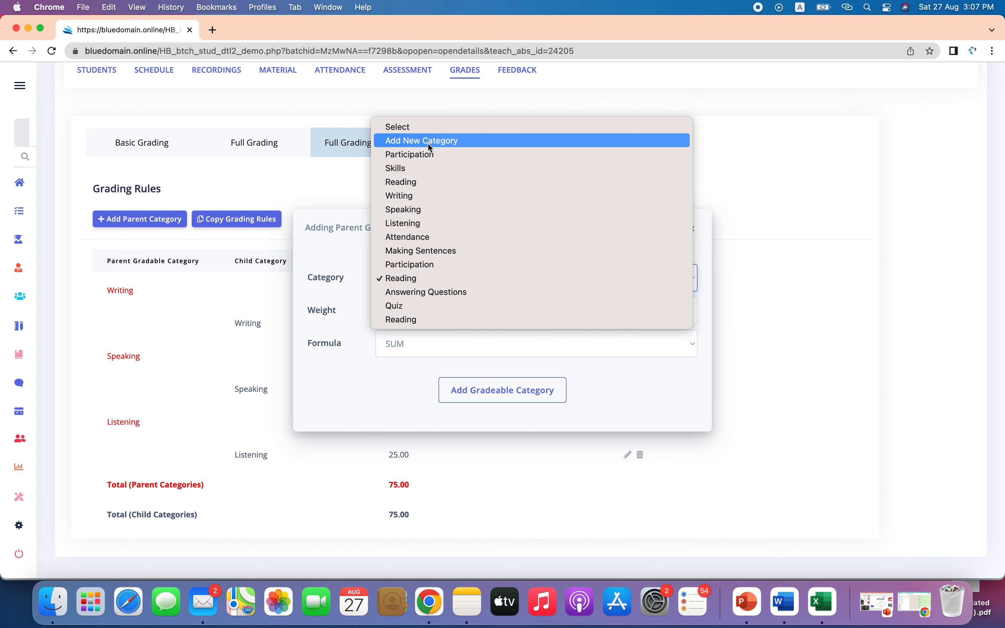
click(339, 230)
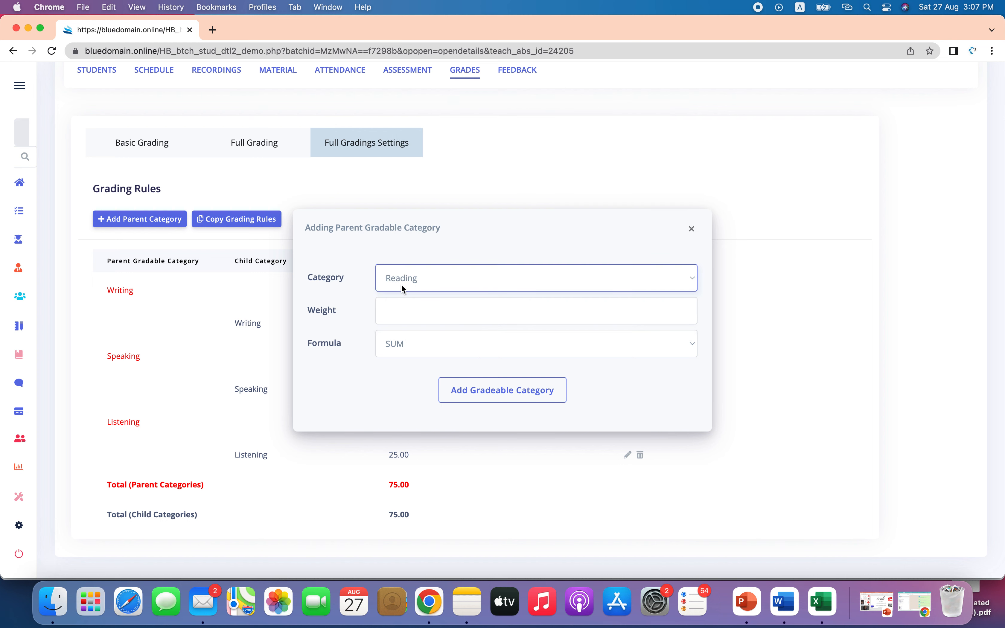
click(403, 311)
text(25)
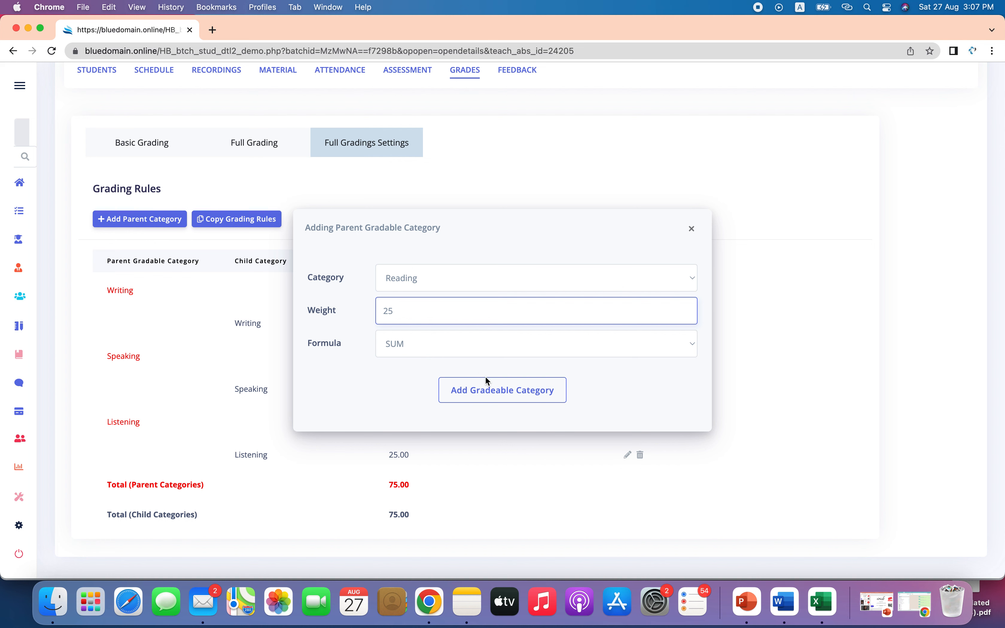
click(487, 398)
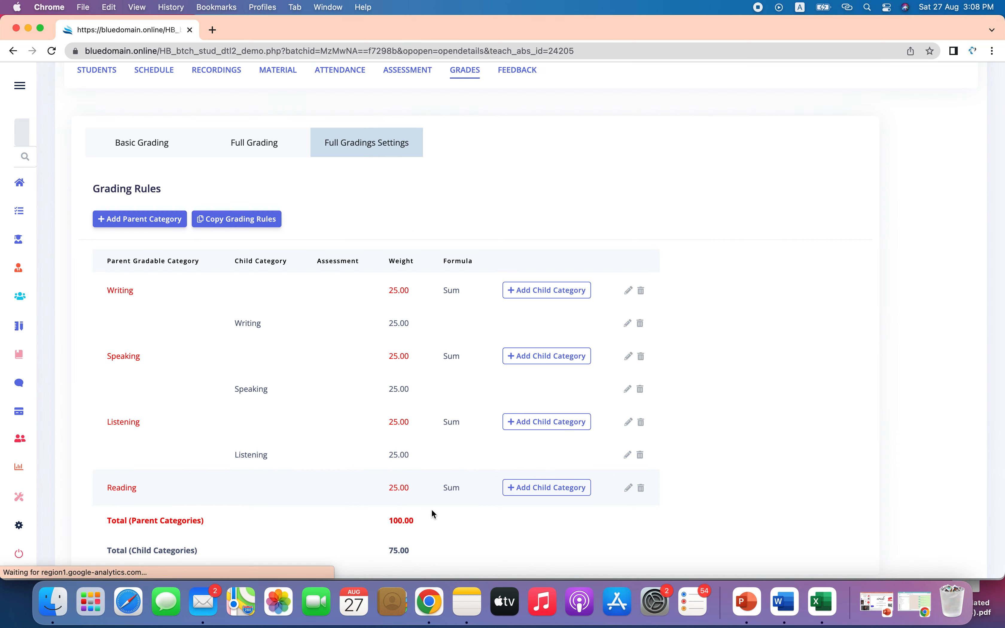
- Add a child category named "reading" with a weight of 25 under the Reading parent category, without an assessment
scroll(429, 517, down, 3)
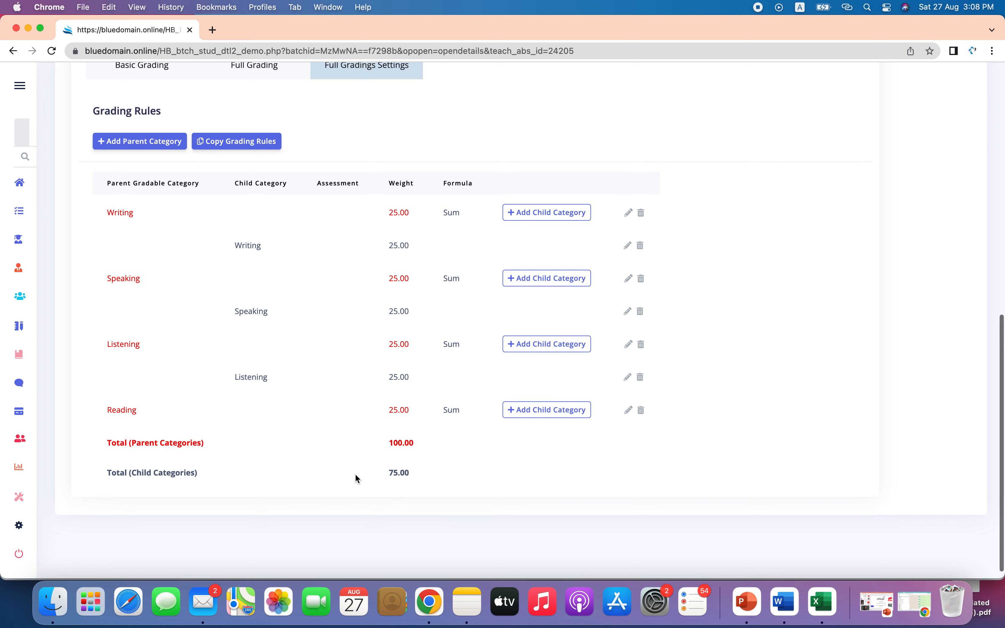
click(554, 410)
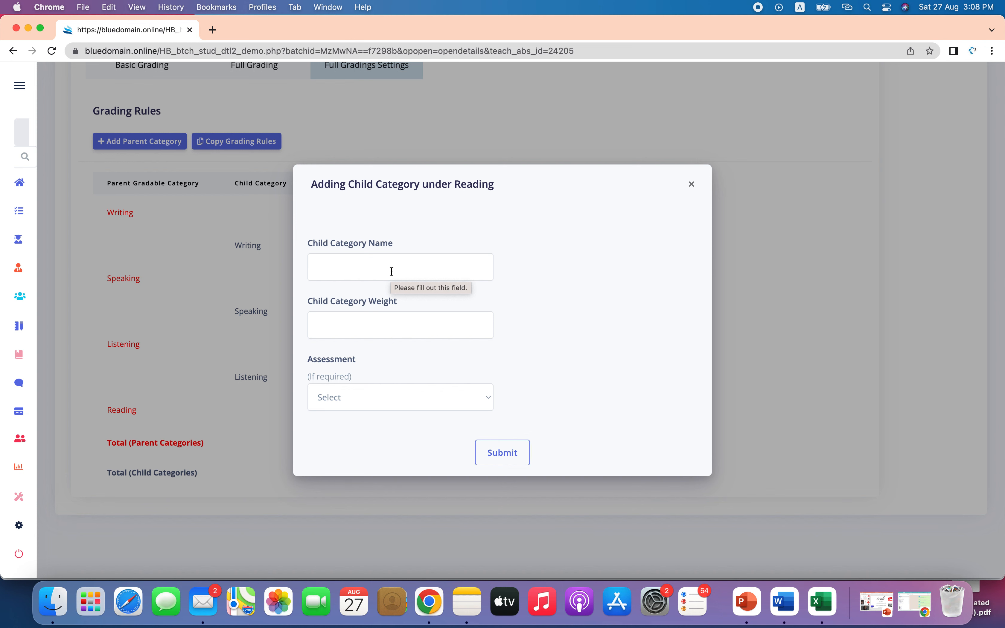
click(392, 271)
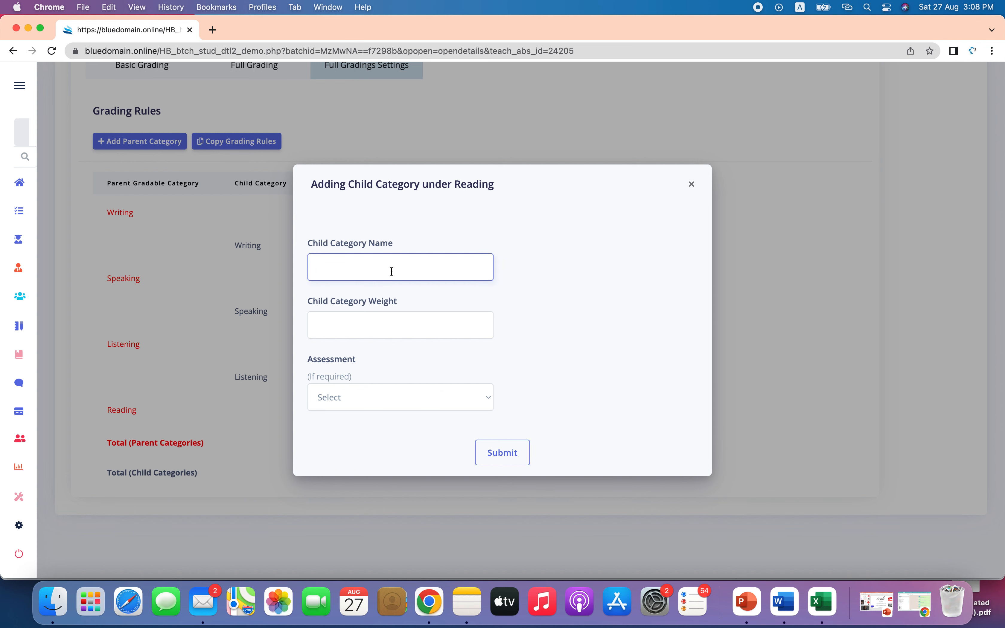
text(reading)
click(339, 323)
text(25)
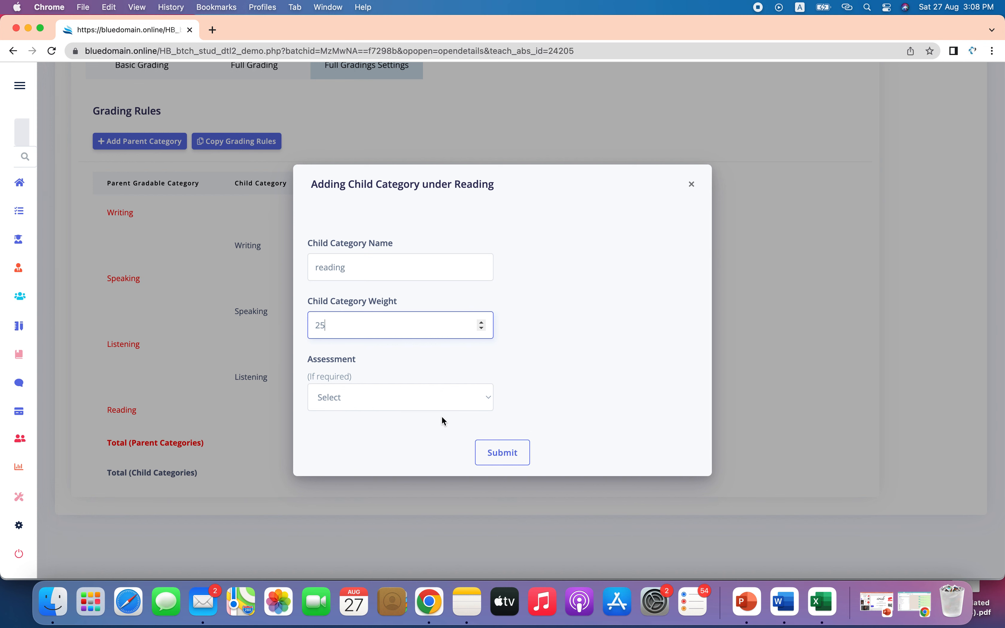
click(501, 457)
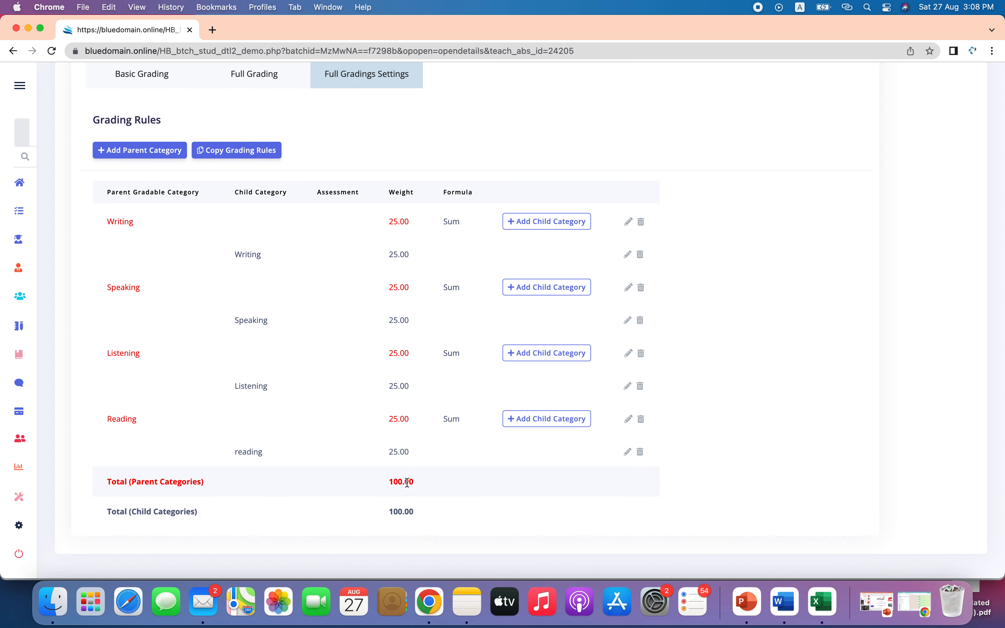
- Review the grading rules table, then view the form for copying grading rules and close it without choosing a class
scroll(394, 202, up, 10)
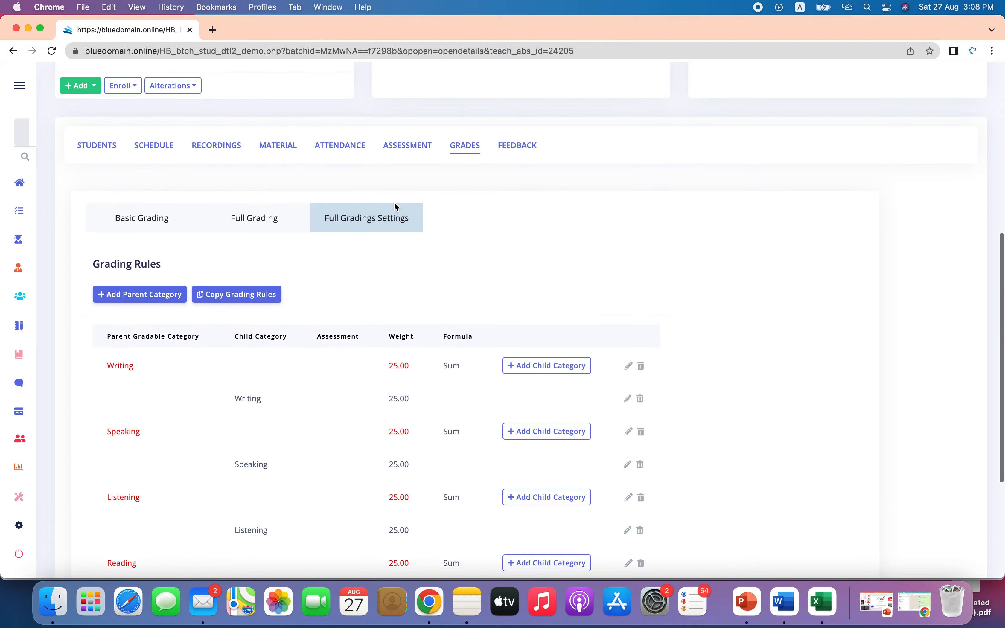
scroll(395, 202, down, 7)
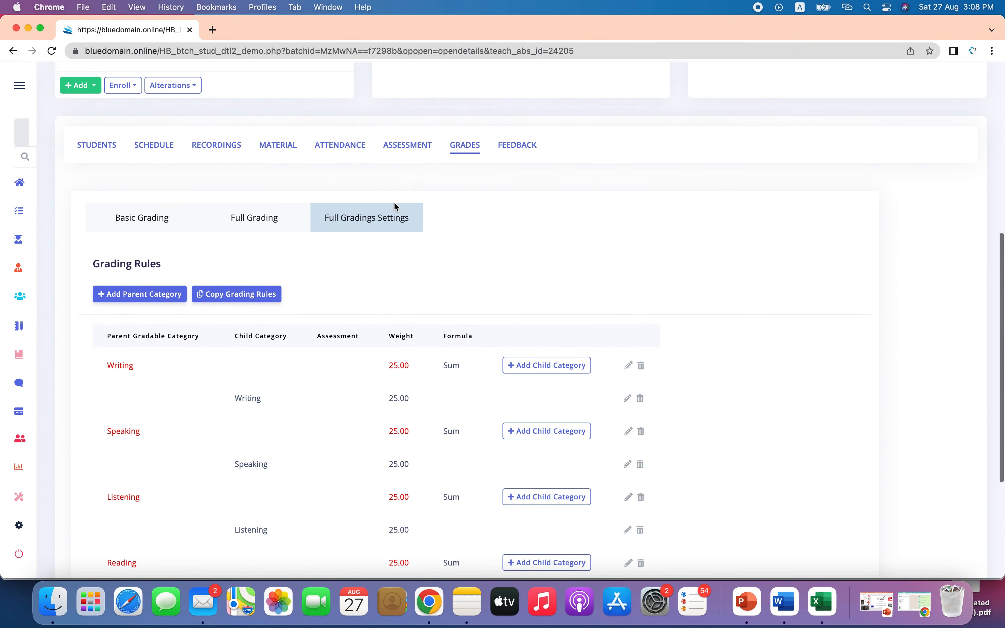
scroll(376, 336, down, 3)
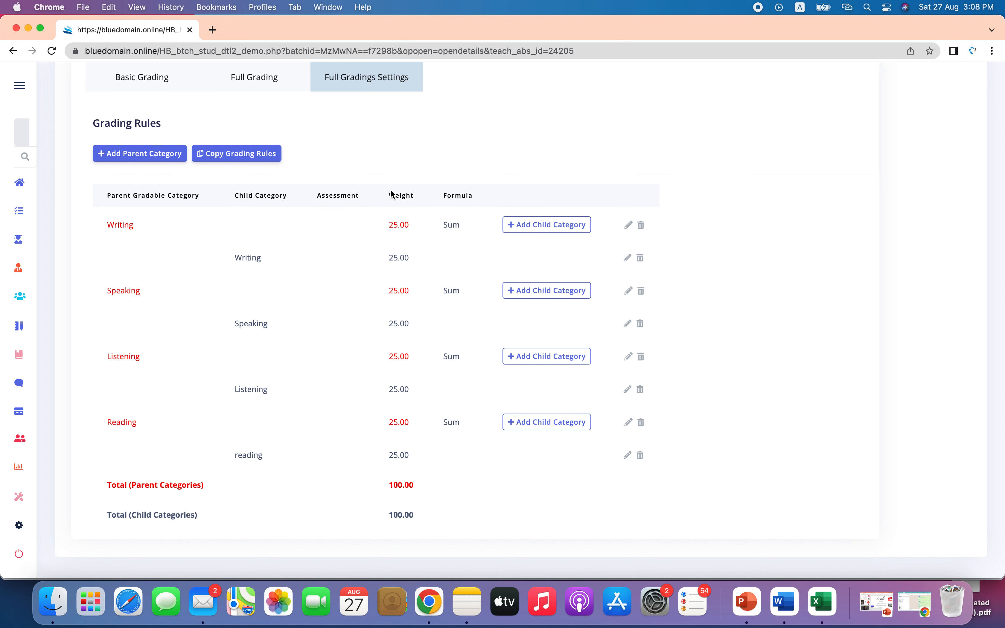
scroll(392, 194, up, 3)
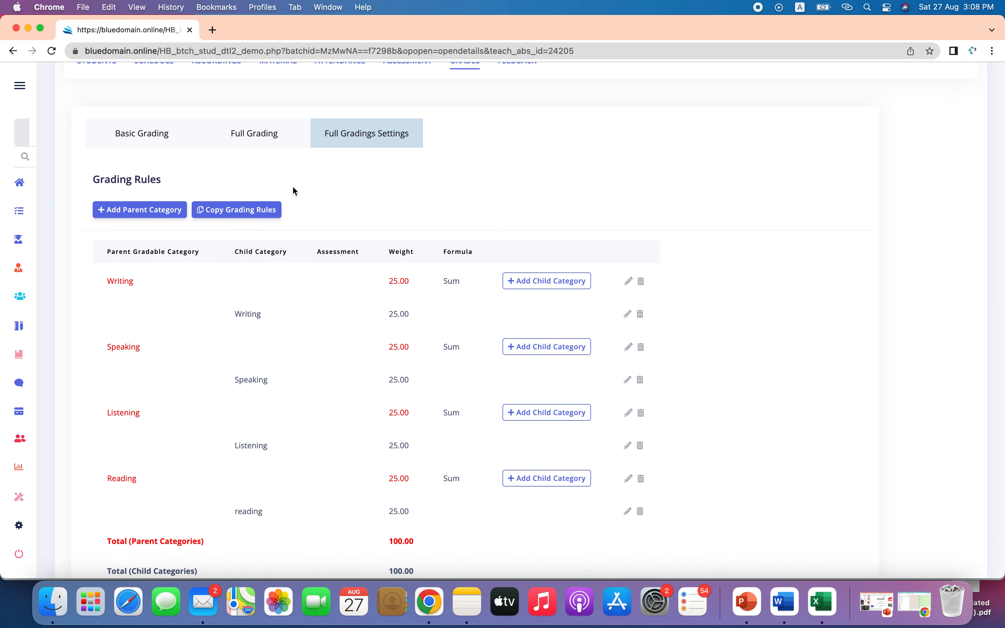
click(241, 215)
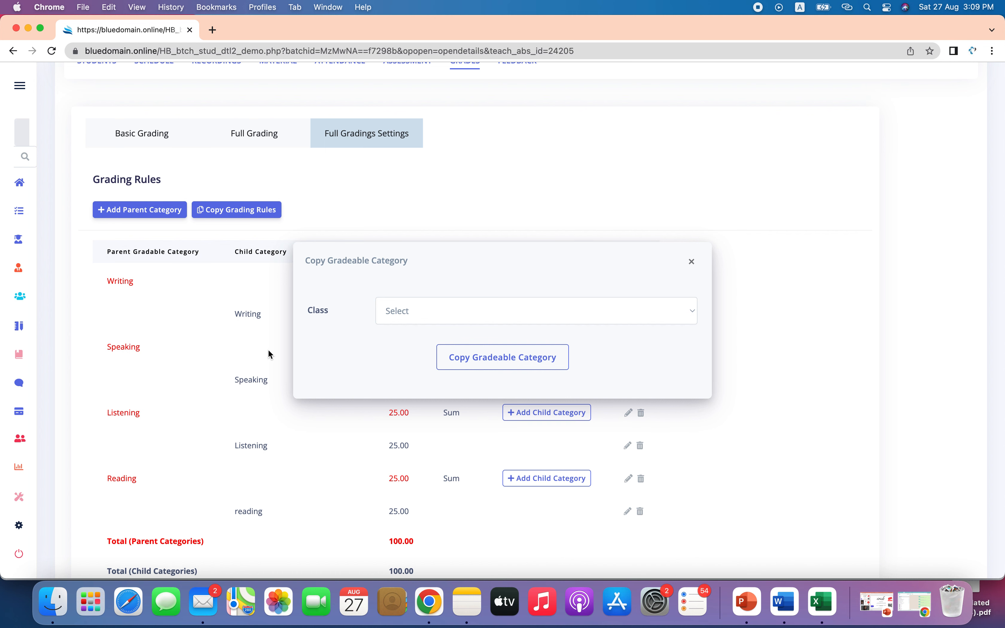
click(693, 264)
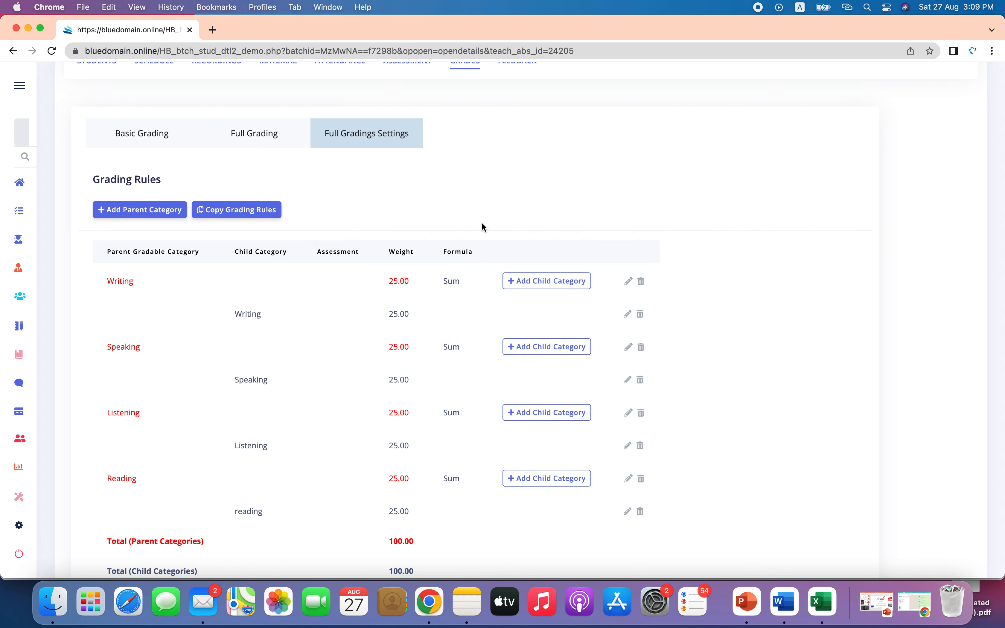
- Open the Full Grading gradebook and unlock it for editing
scroll(484, 227, up, 4)
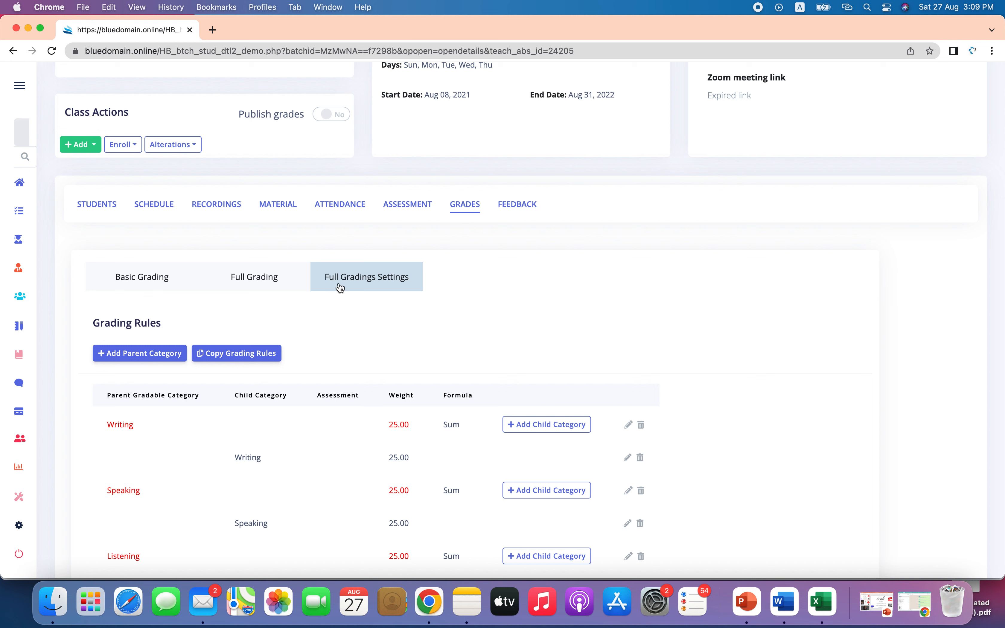
click(257, 281)
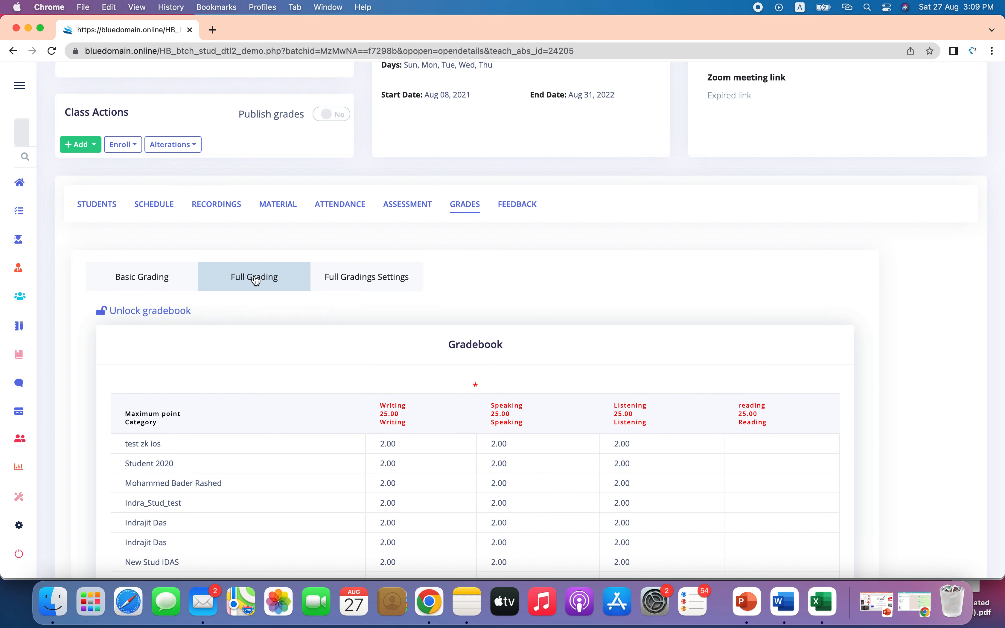
scroll(348, 364, down, 3)
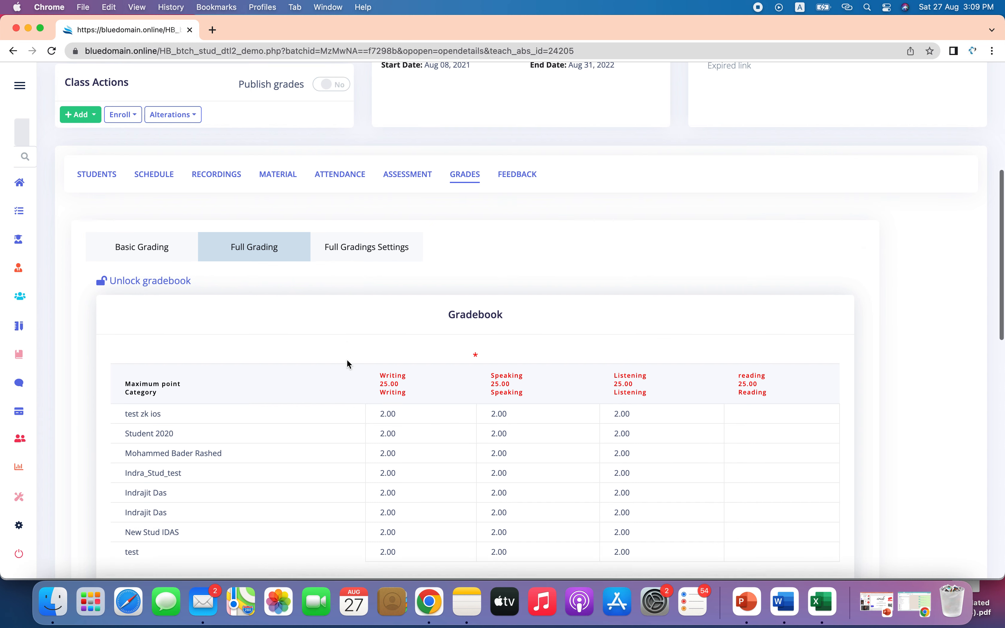
scroll(348, 364, down, 1)
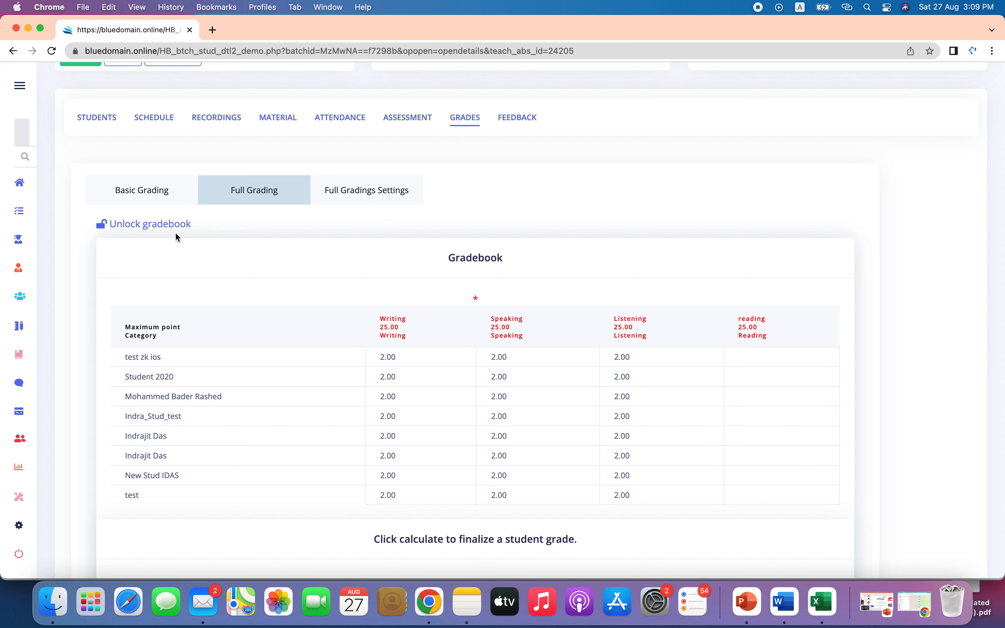
click(142, 226)
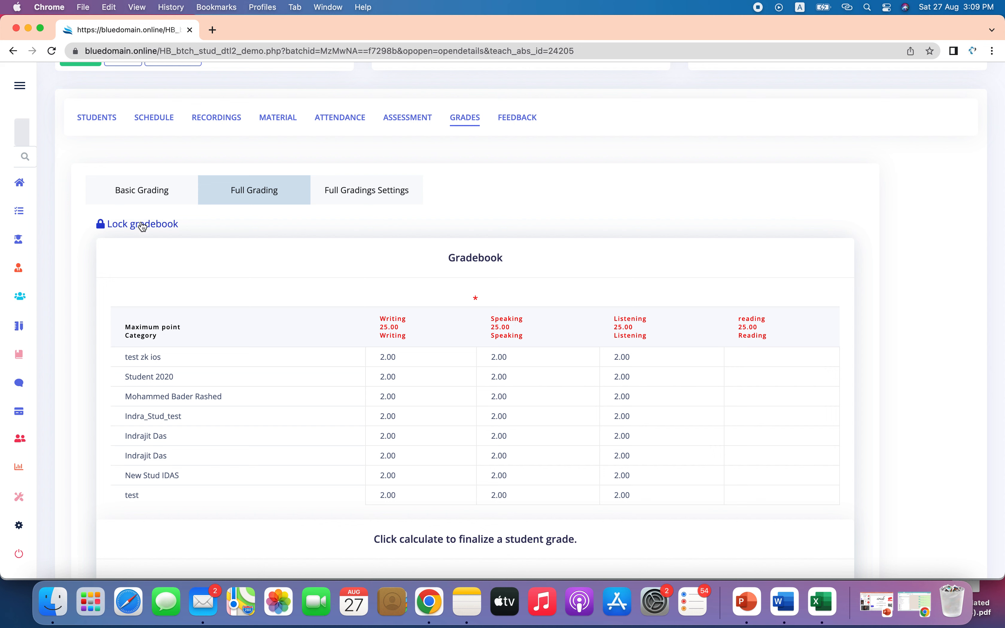
- Enter a reading grade of 20 for each of the first three students in the gradebook
scroll(437, 365, down, 2)
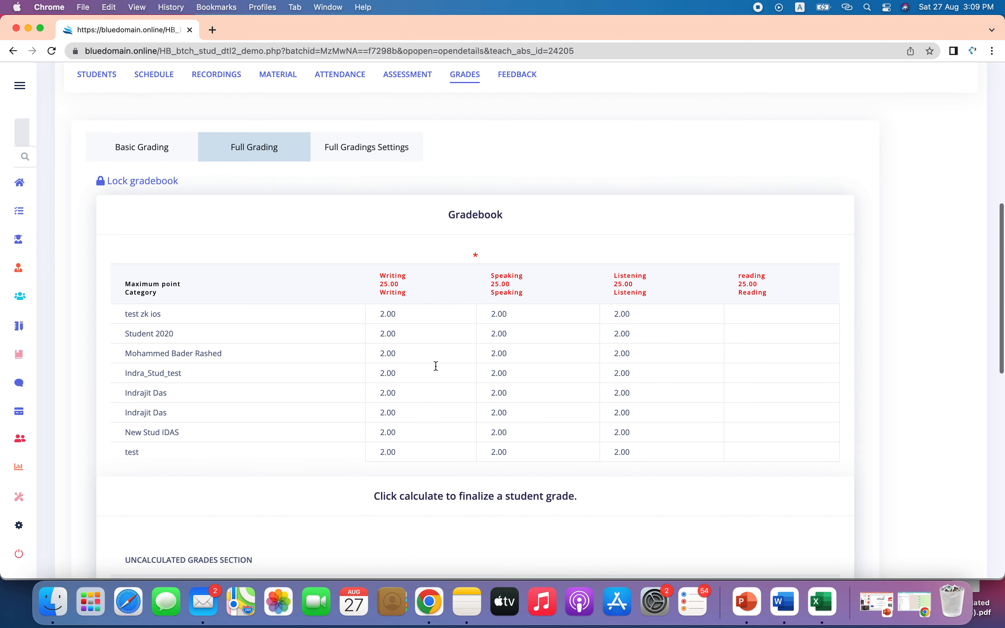
click(767, 312)
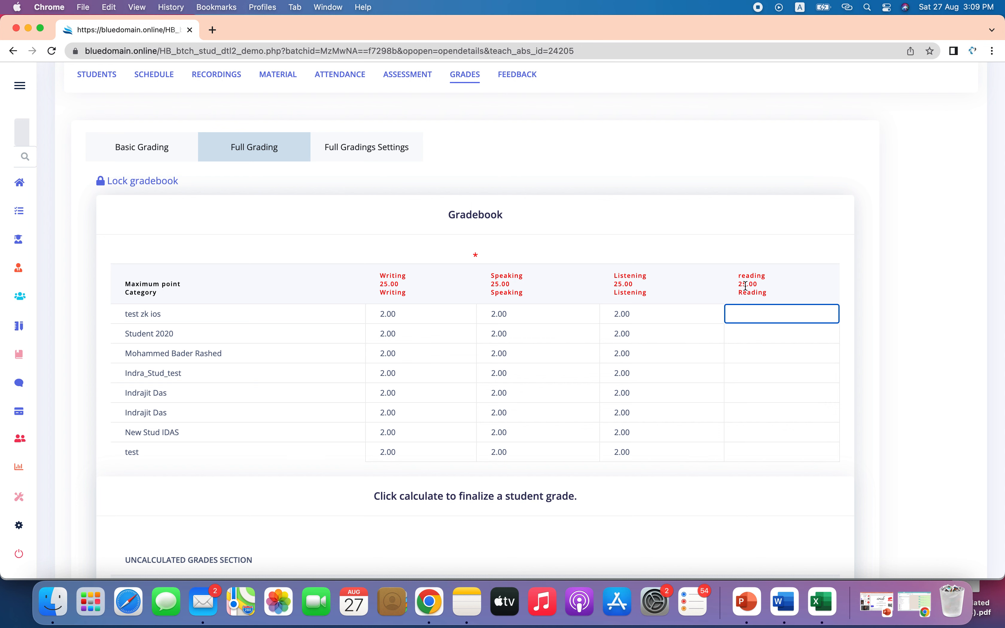
text(20)
click(746, 332)
text(20)
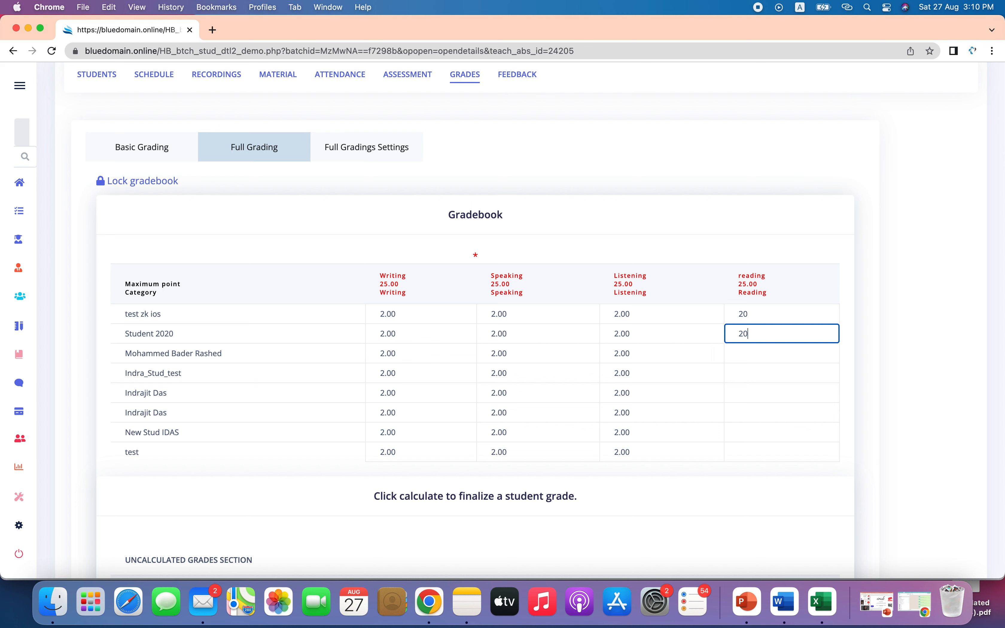
click(744, 355)
text(30)
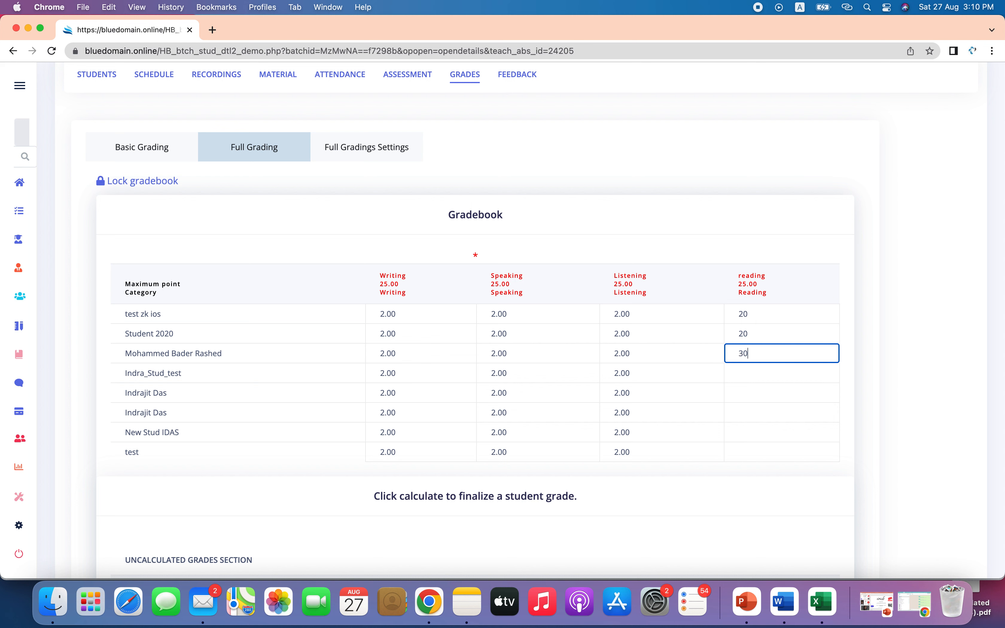
key(BackSpace)
key(BackSpace)
text(20)
click(761, 375)
- Examine the uncalculated and calculated grades sections beneath the gradebook and compare them with the grades entered above
scroll(619, 471, down, 2)
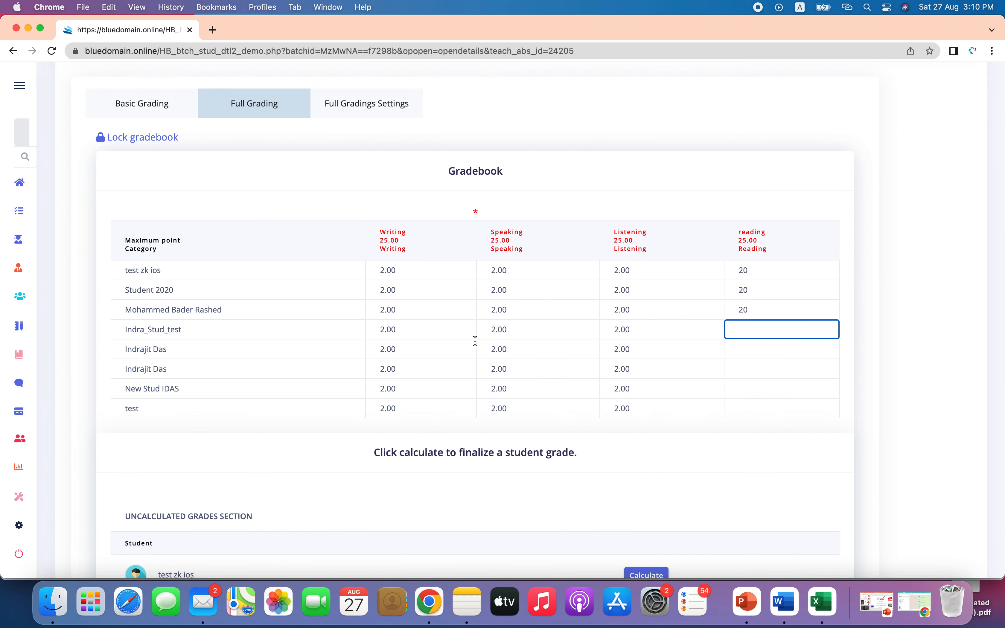
scroll(460, 341, down, 6)
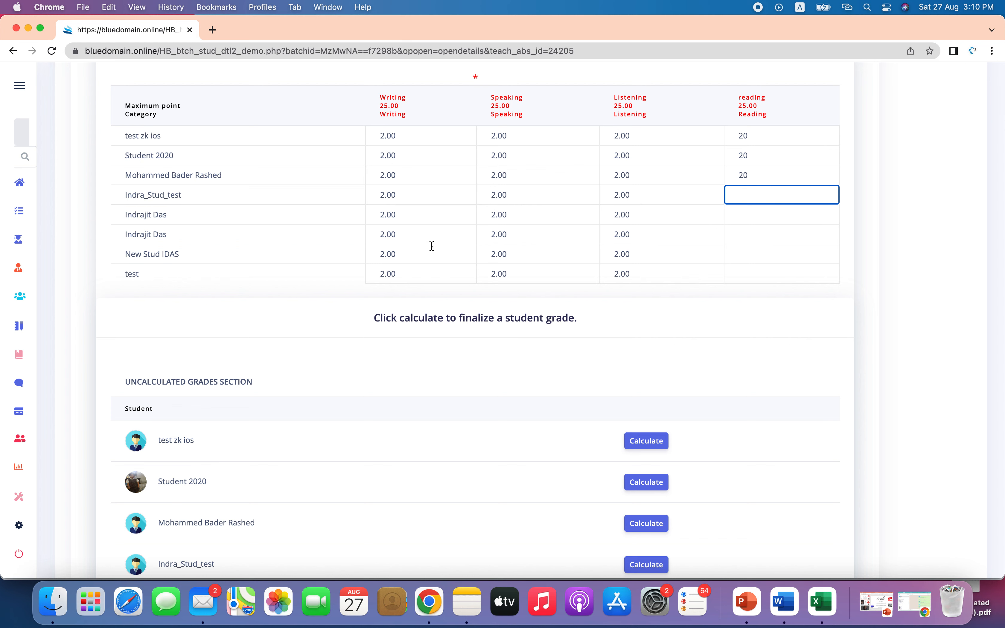
scroll(443, 403, down, 5)
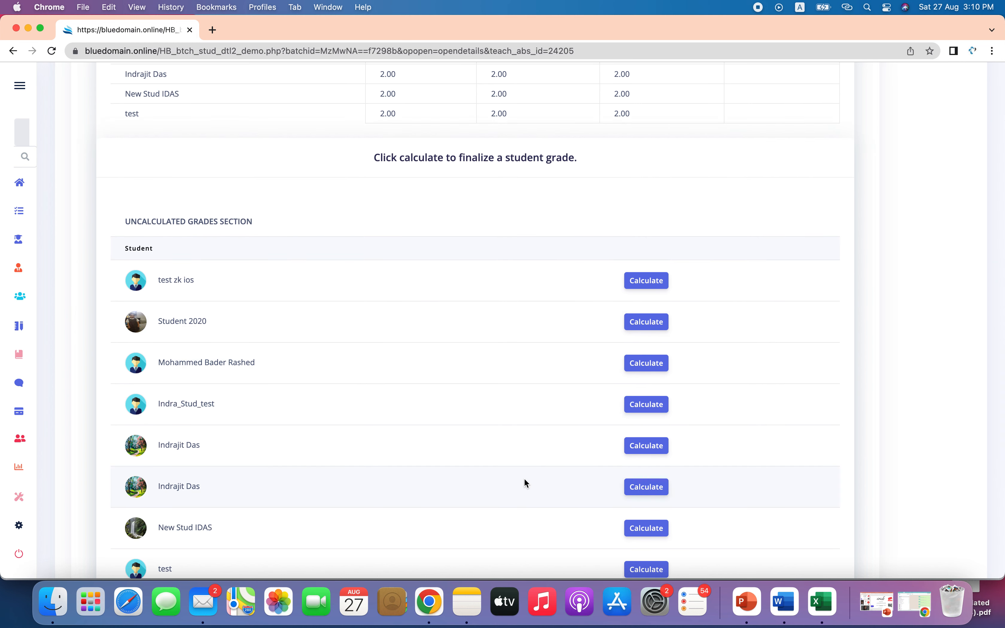
scroll(525, 482, down, 8)
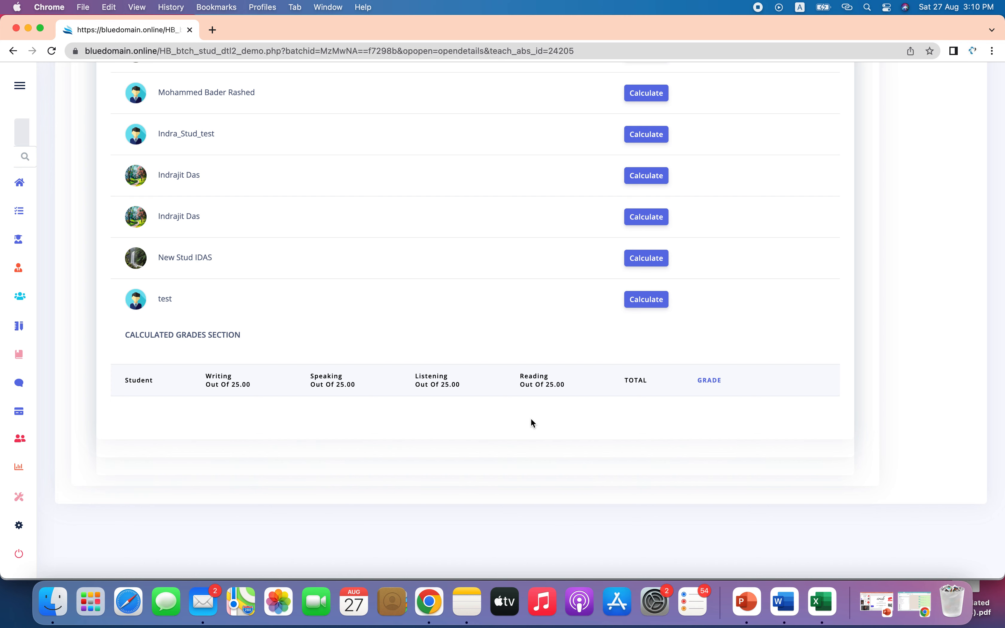
scroll(533, 422, up, 9)
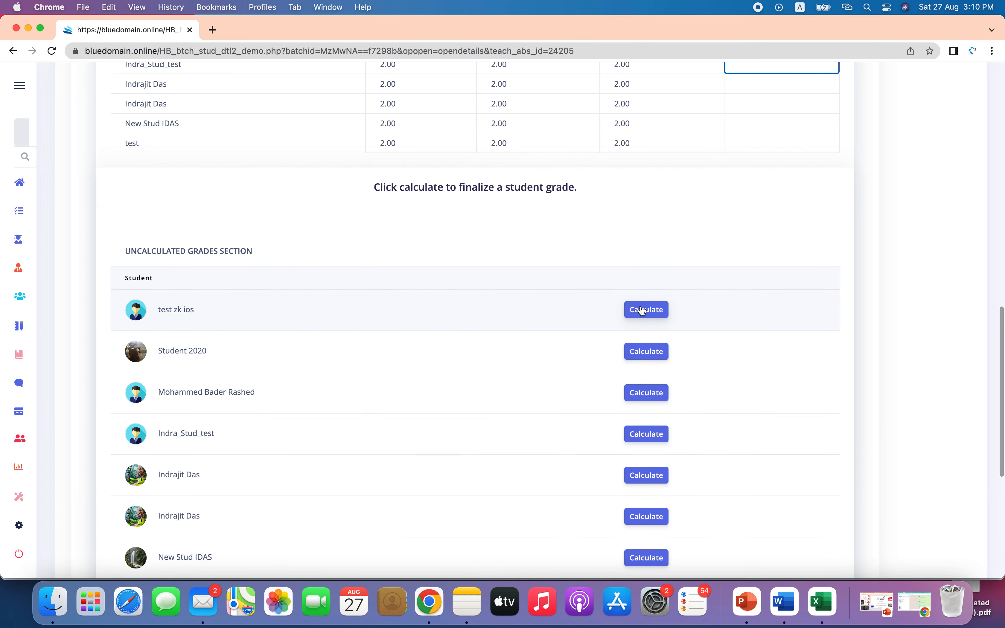
scroll(583, 243, up, 6)
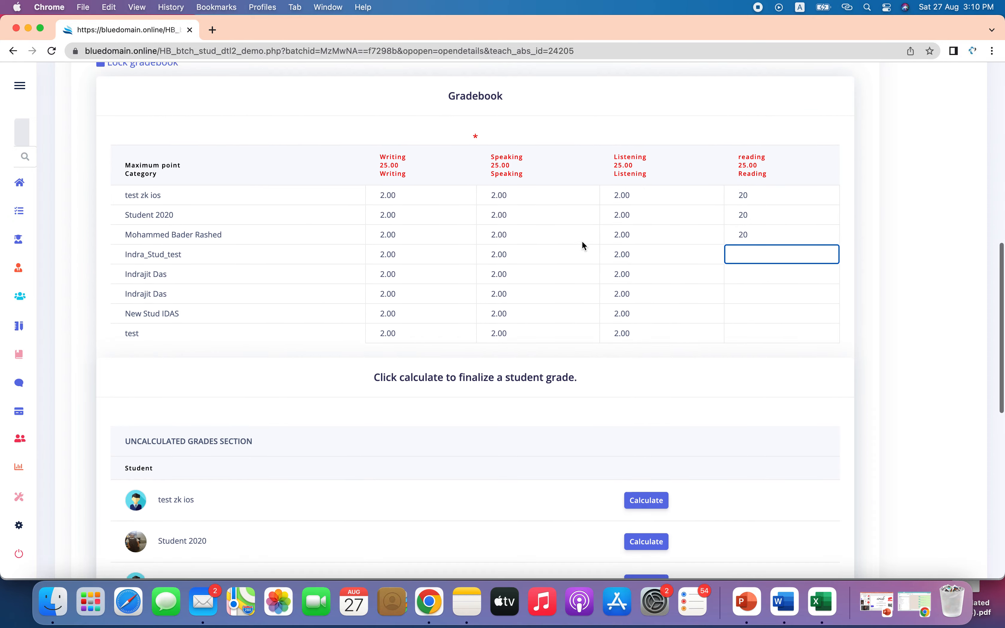
scroll(583, 245, up, 1)
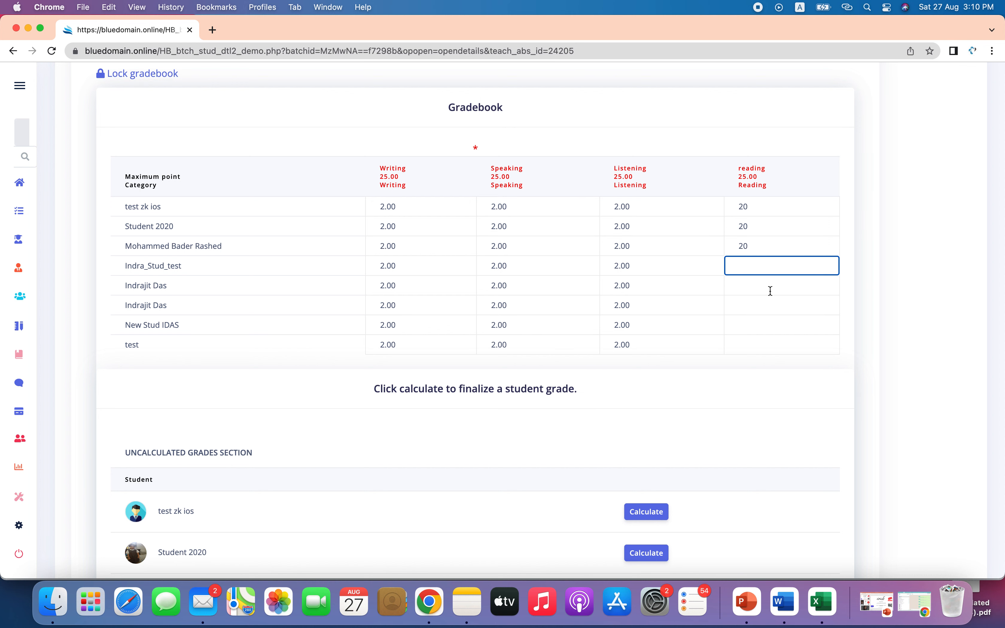
scroll(758, 310, down, 5)
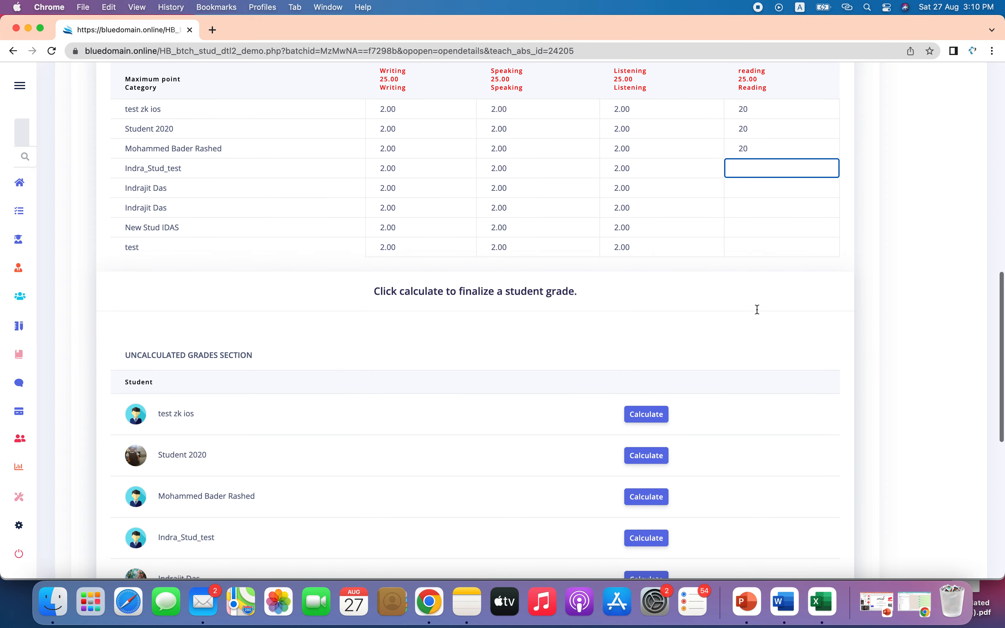
scroll(758, 156, up, 1)
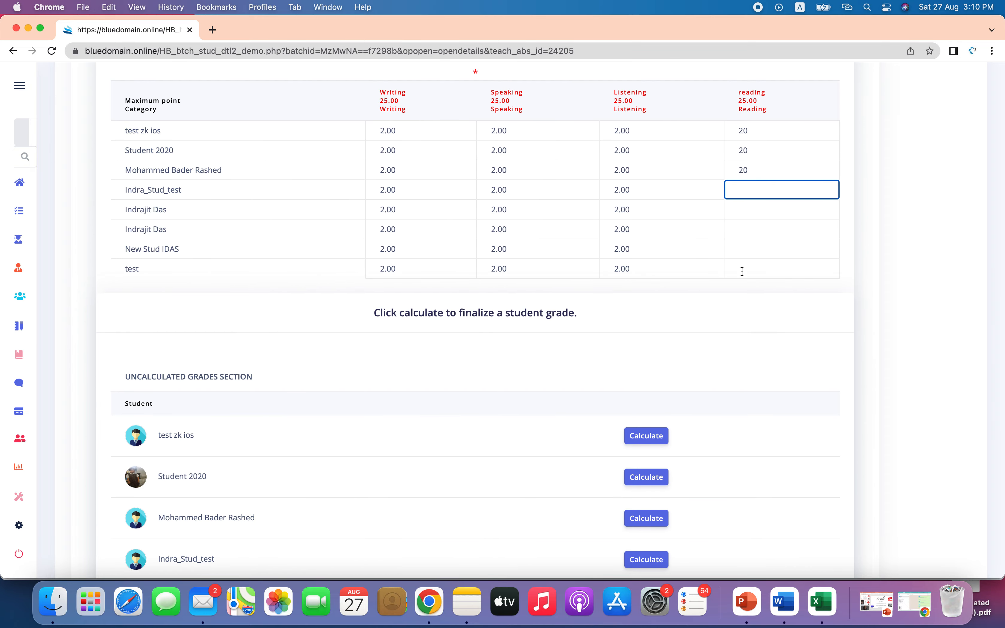
- Enter a reading grade of 20 for each of the remaining five students in the gradebook
text(20)
click(761, 216)
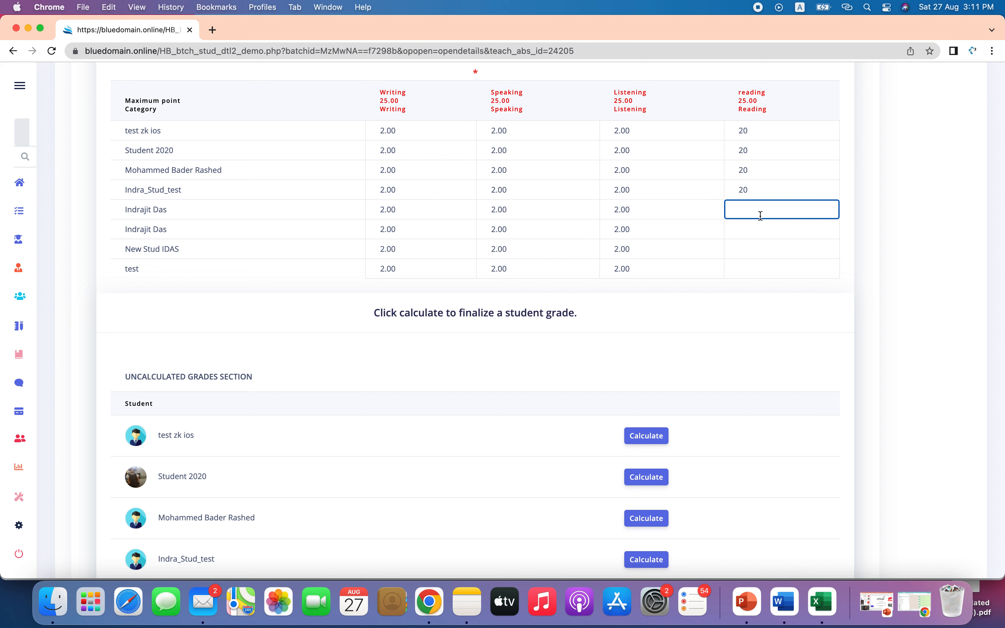
text(20)
click(753, 227)
text(20)
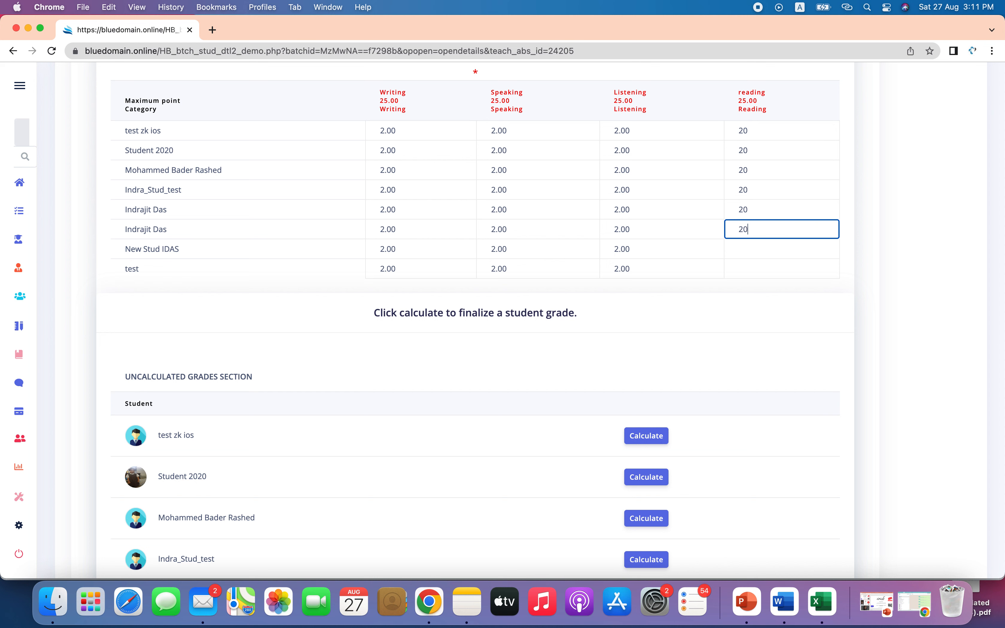
click(741, 246)
text(20)
click(742, 274)
text(20)
click(723, 322)
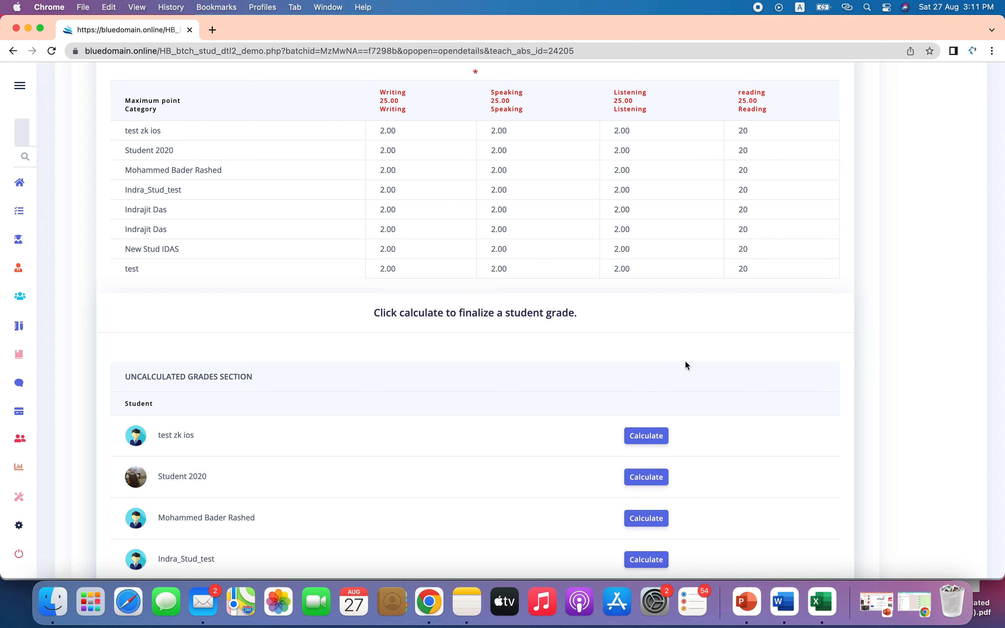
- Calculate the final grade for the first student in the uncalculated list and review it in the calculated grades section
scroll(665, 328, down, 5)
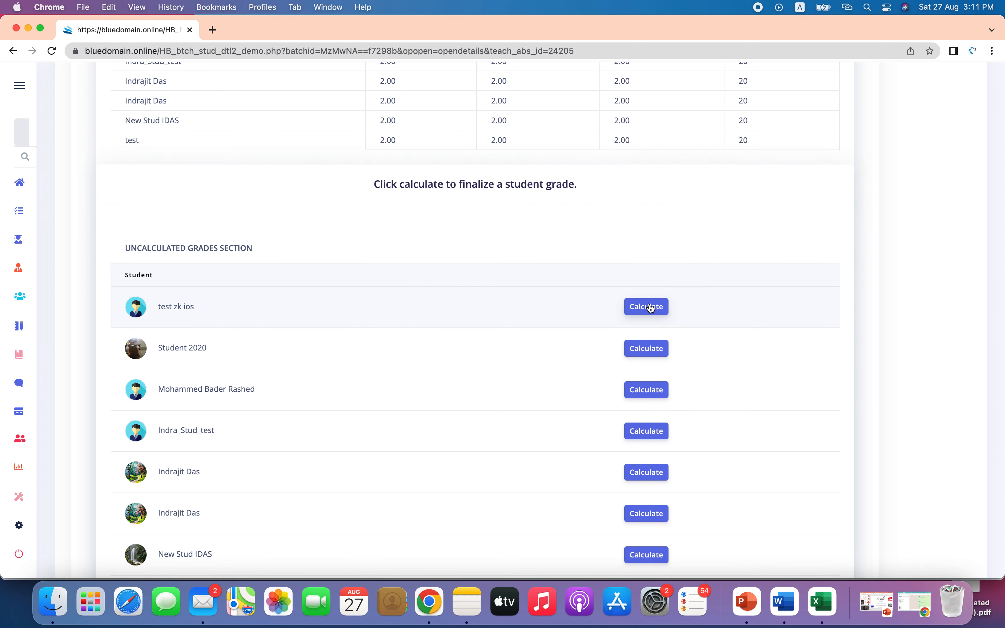
click(651, 307)
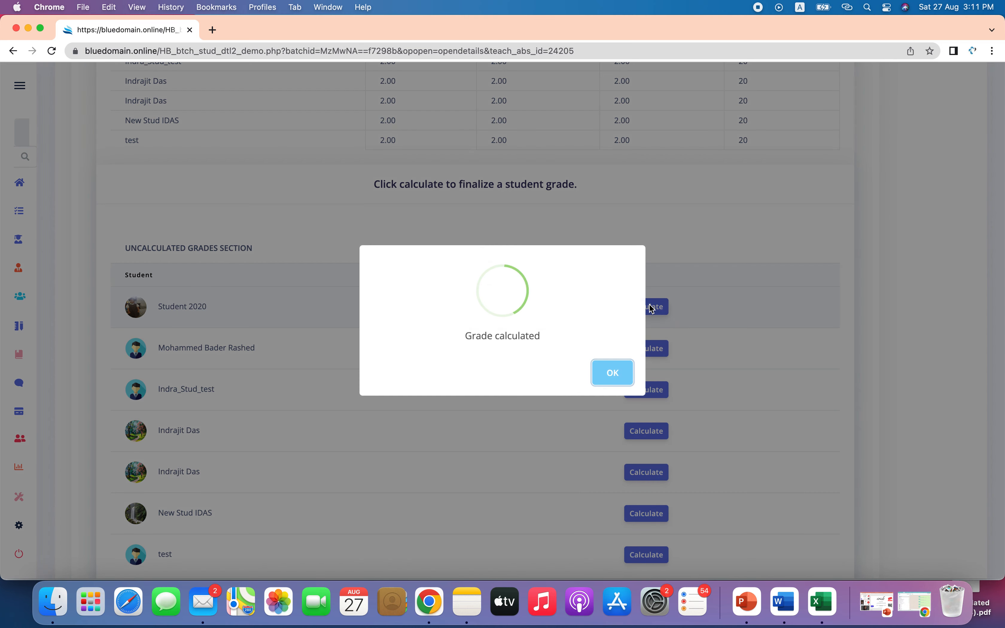
click(611, 371)
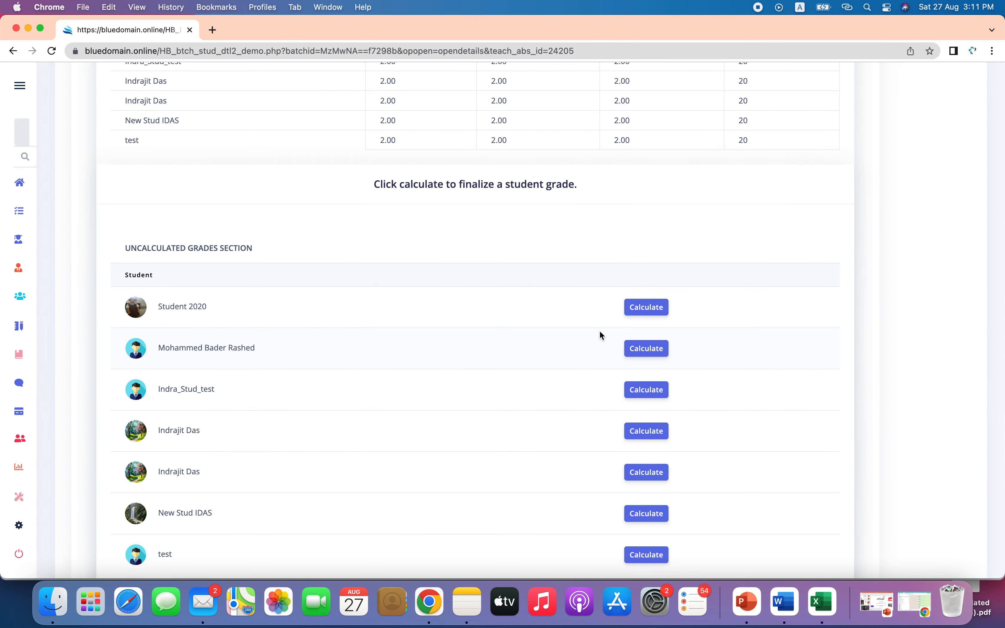
scroll(574, 290, down, 8)
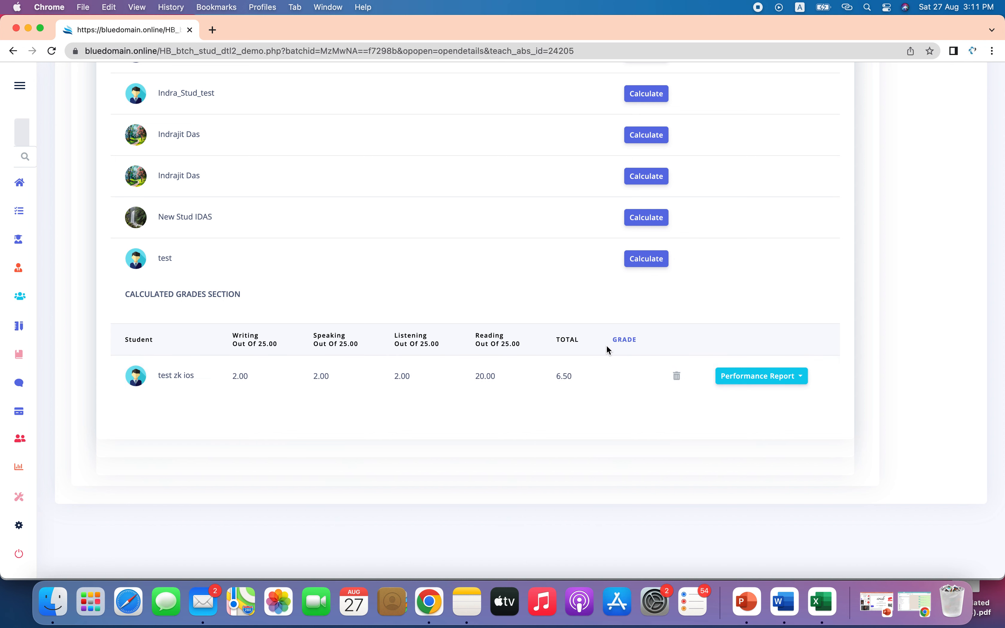
scroll(607, 349, up, 15)
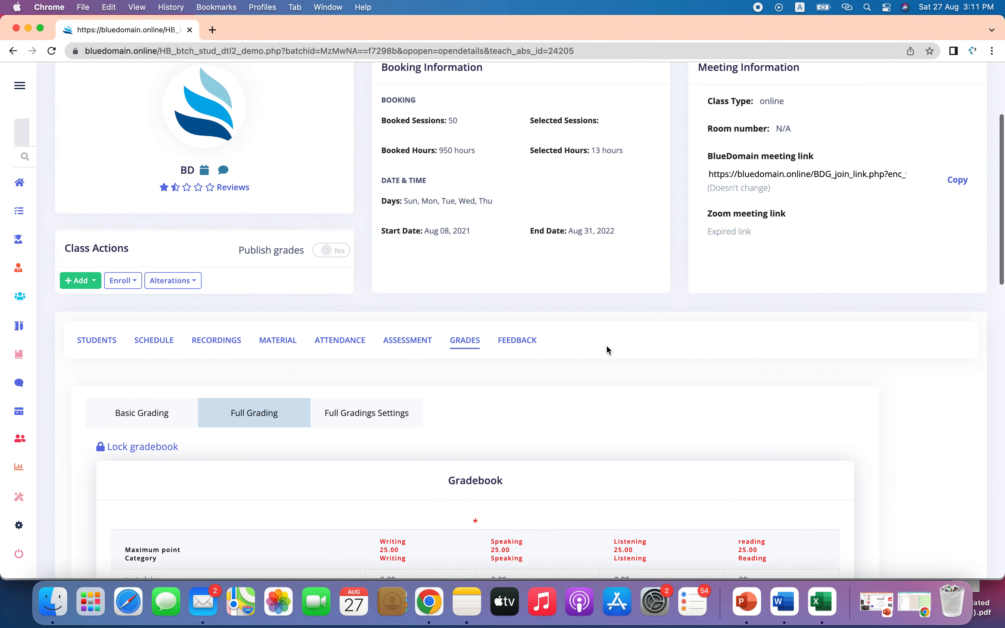
scroll(607, 349, down, 3)
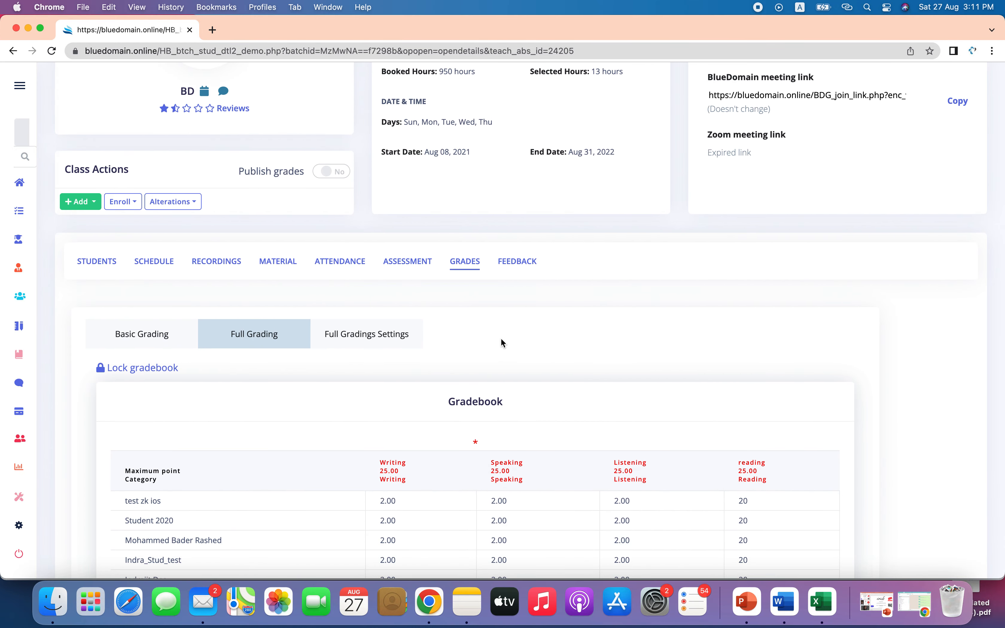